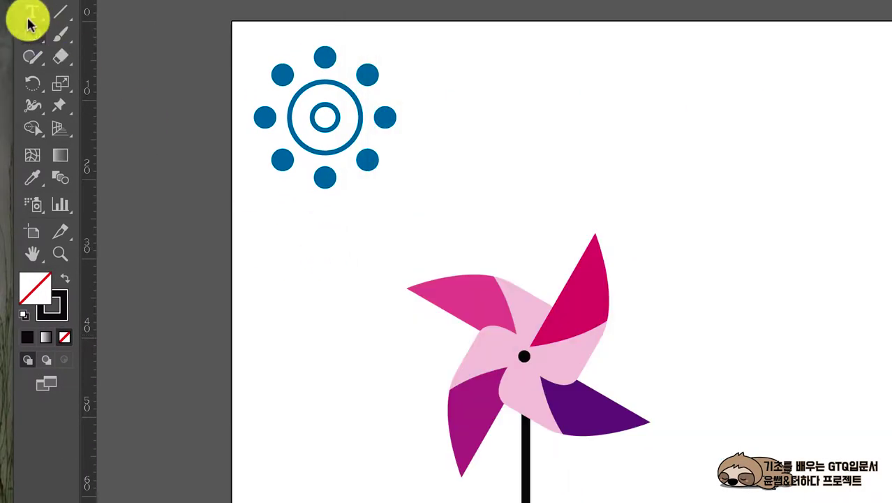
Draw a large black-filled ellipse at the artboard's upper right, tilted about 27°.
{"action": "left_click", "coordinate": [30, 34]}
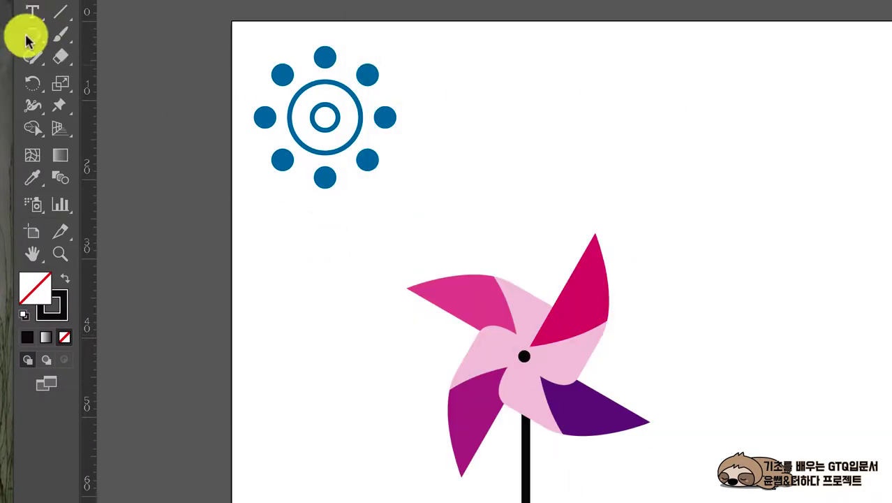
{"action": "mouse_move", "coordinate": [712, 123]}
{"action": "left_mouse_down"}
{"action": "mouse_move", "coordinate": [754, 205]}
{"action": "mouse_move", "coordinate": [777, 214]}
{"action": "left_mouse_up"}
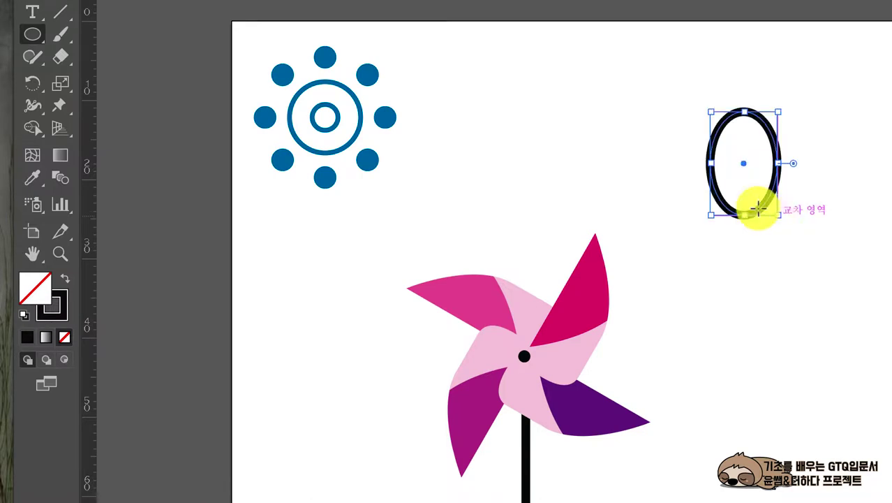
{"action": "left_click", "coordinate": [64, 279]}
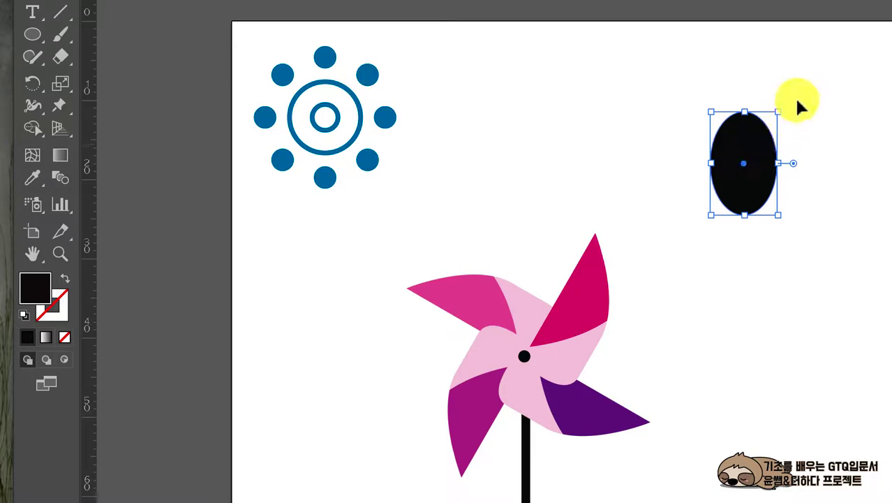
{"action": "left_click_drag", "start_coordinate": [780, 103], "coordinate": [747, 87]}
{"action": "left_click", "coordinate": [869, 169]}
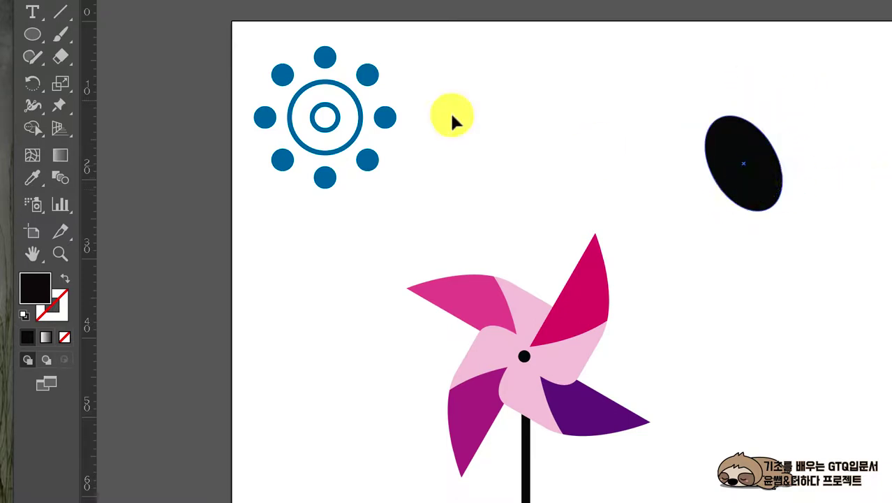
Draw a smaller, wider ellipse and move it onto the large ellipse's lower end.
{"action": "left_click", "coordinate": [32, 33]}
{"action": "left_click_drag", "start_coordinate": [754, 275], "coordinate": [794, 345]}
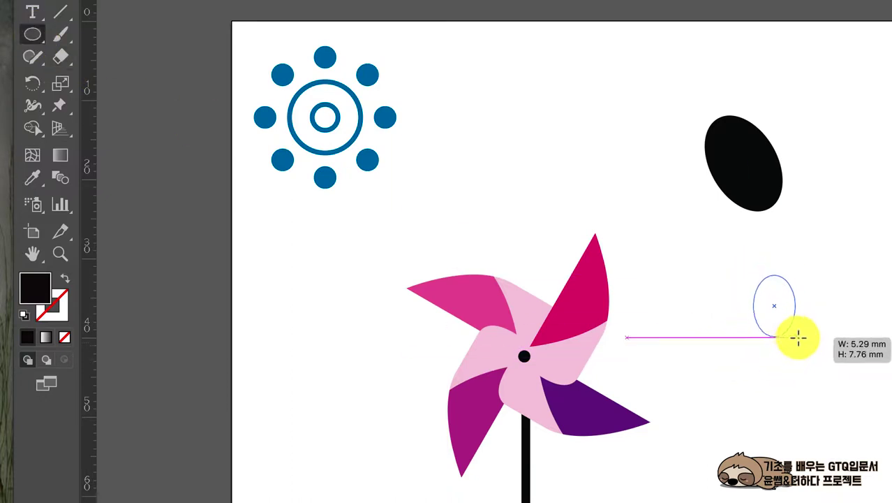
{"action": "left_click_drag", "start_coordinate": [794, 345], "coordinate": [798, 342]}
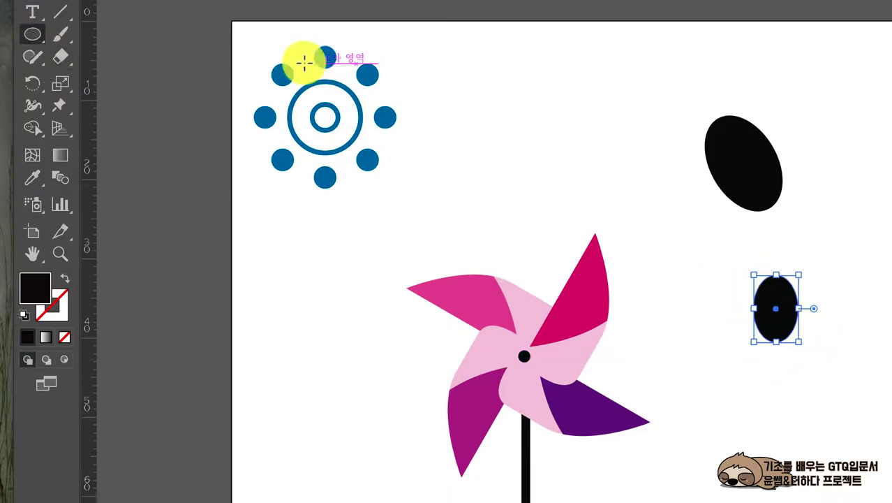
{"action": "left_click_drag", "start_coordinate": [776, 310], "coordinate": [768, 217]}
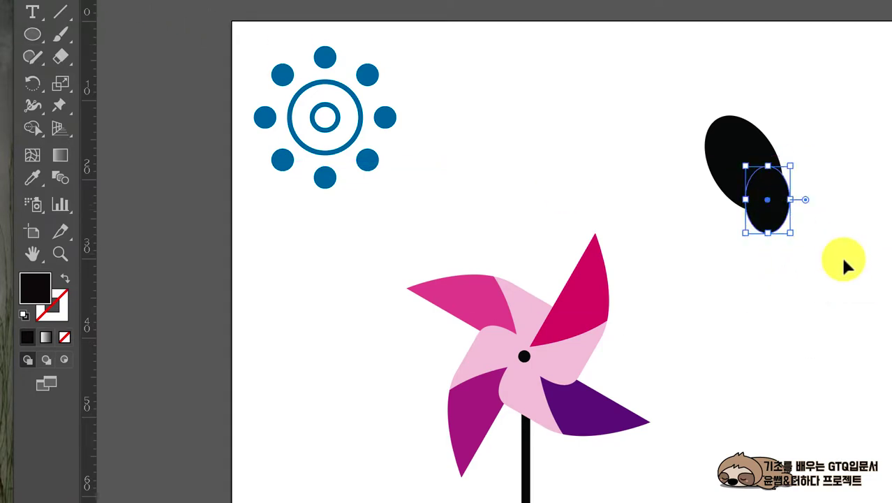
{"action": "left_click", "coordinate": [851, 273]}
{"action": "left_click", "coordinate": [727, 150]}
Enlarge and nudge the small ellipse into place, then rotate the large ellipse to a shallower tilt.
{"action": "left_click", "coordinate": [781, 222]}
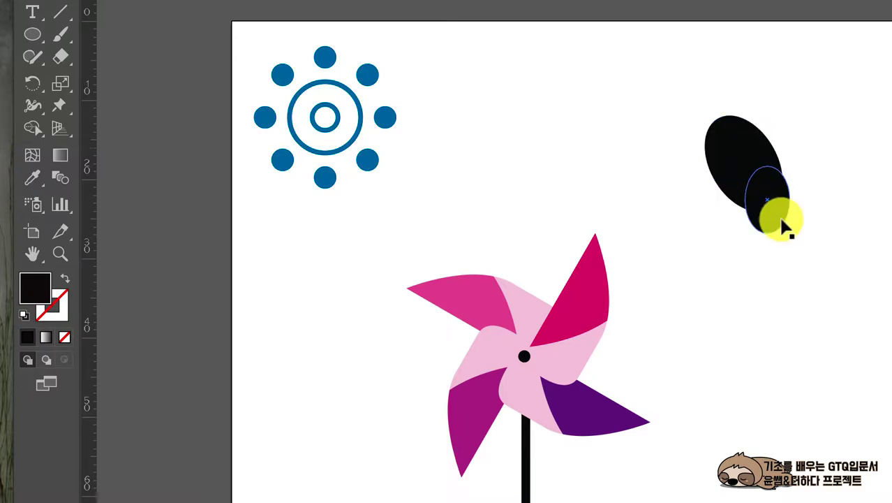
{"action": "left_click_drag", "start_coordinate": [791, 233], "coordinate": [796, 242]}
{"action": "key", "text": "r"}
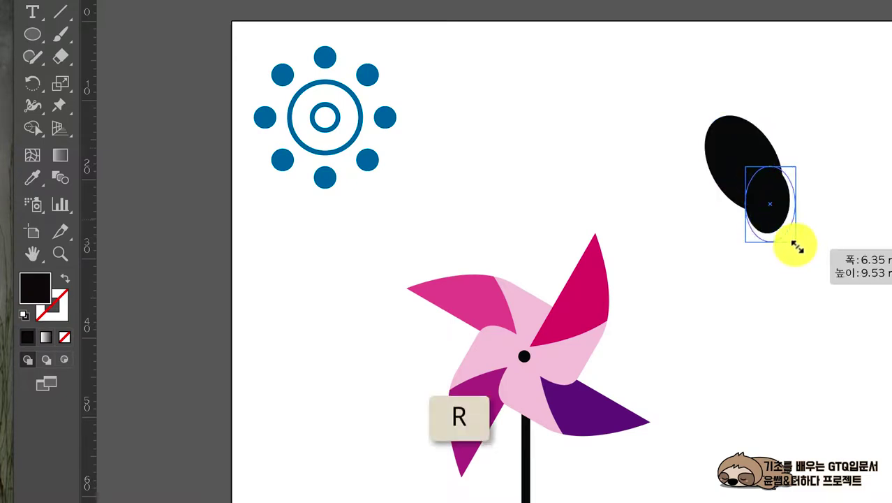
{"action": "left_click_drag", "start_coordinate": [763, 204], "coordinate": [779, 203]}
{"action": "left_click", "coordinate": [812, 237]}
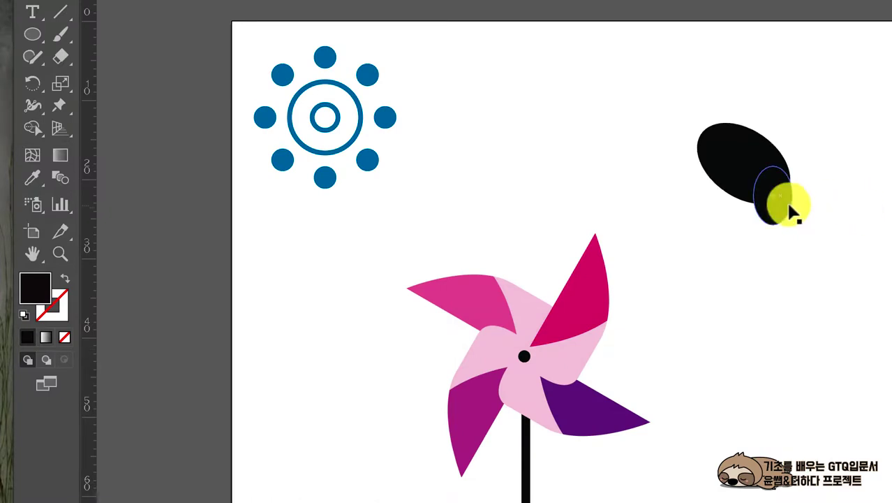
{"action": "left_click_drag", "start_coordinate": [783, 201], "coordinate": [727, 180]}
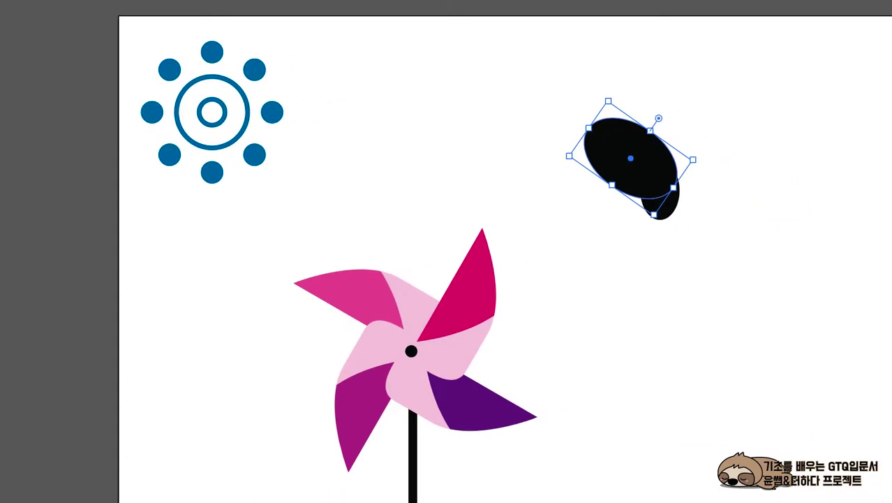
Fill the large ellipse red, C0 M90 Y90 K0.
{"action": "left_click", "coordinate": [819, 83]}
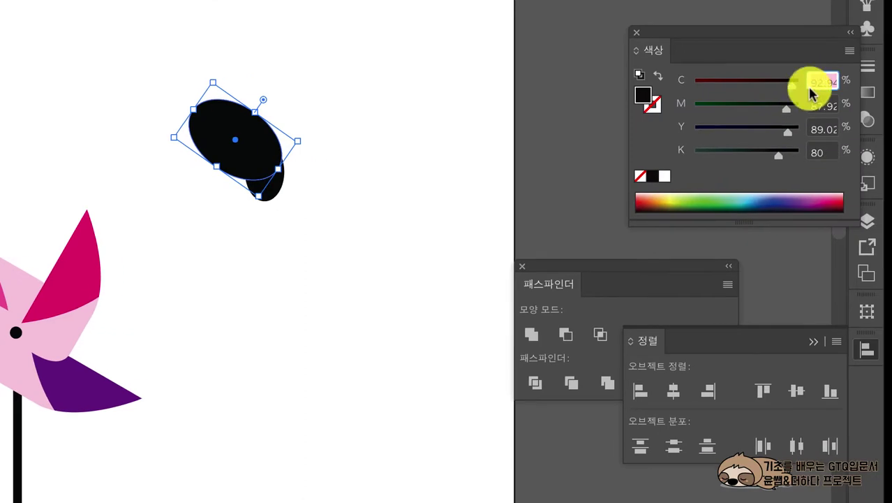
{"action": "type", "text": "0"}
{"action": "key", "text": "Tab"}
{"action": "type", "text": "90"}
{"action": "key", "text": "Tab"}
{"action": "type", "text": "90"}
{"action": "key", "text": "Tab"}
{"action": "type", "text": "0"}
{"action": "key", "text": "Return"}
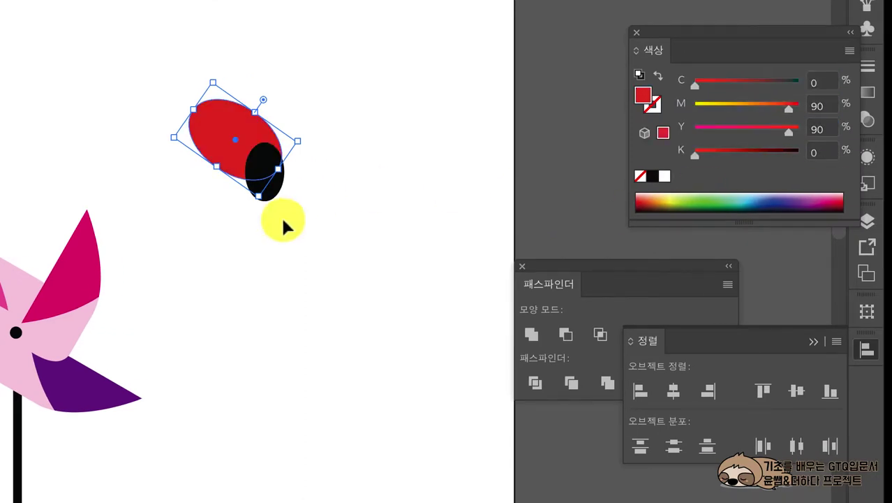
{"action": "left_click", "coordinate": [304, 306]}
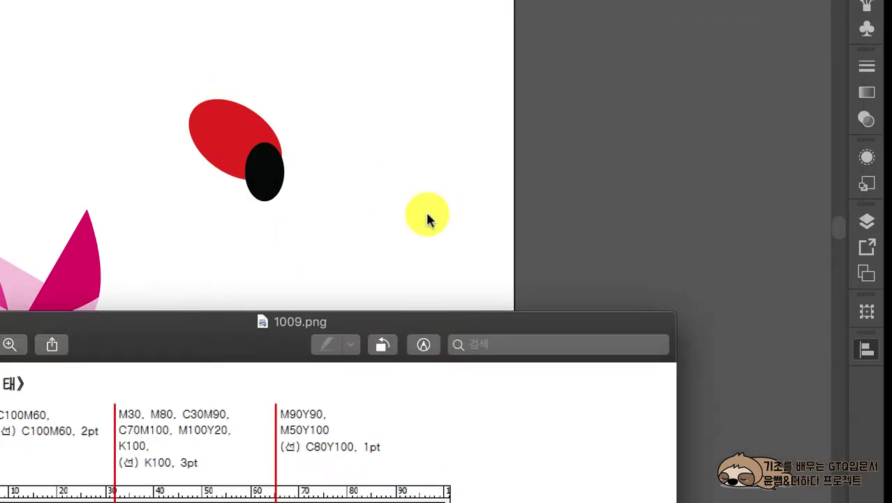
Fill the small ellipse orange, C0 M50 Y100 K0.
{"action": "left_click", "coordinate": [264, 171]}
{"action": "left_click", "coordinate": [824, 83]}
{"action": "type", "text": "0"}
{"action": "key", "text": "Tab"}
{"action": "type", "text": "50"}
{"action": "key", "text": "Tab"}
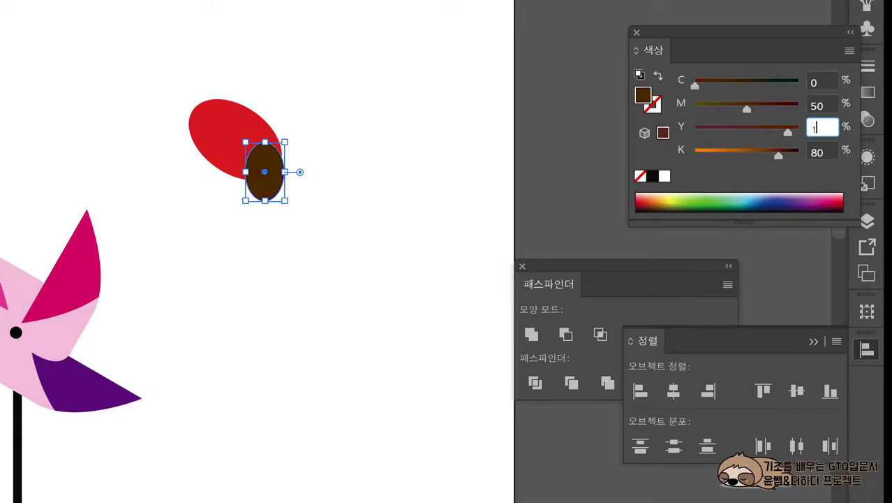
{"action": "type", "text": "100"}
{"action": "key", "text": "Return"}
{"action": "left_click", "coordinate": [507, 167]}
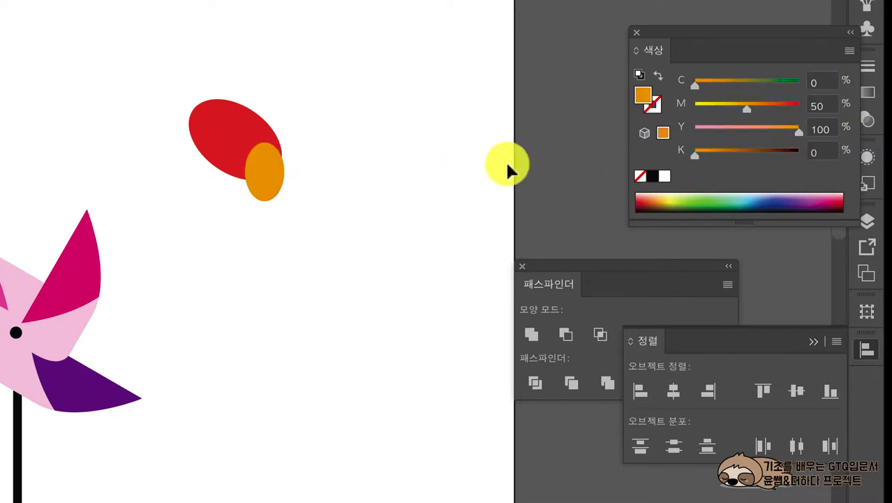
Group the red and orange ellipses together.
{"action": "left_click_drag", "start_coordinate": [132, 85], "coordinate": [311, 198]}
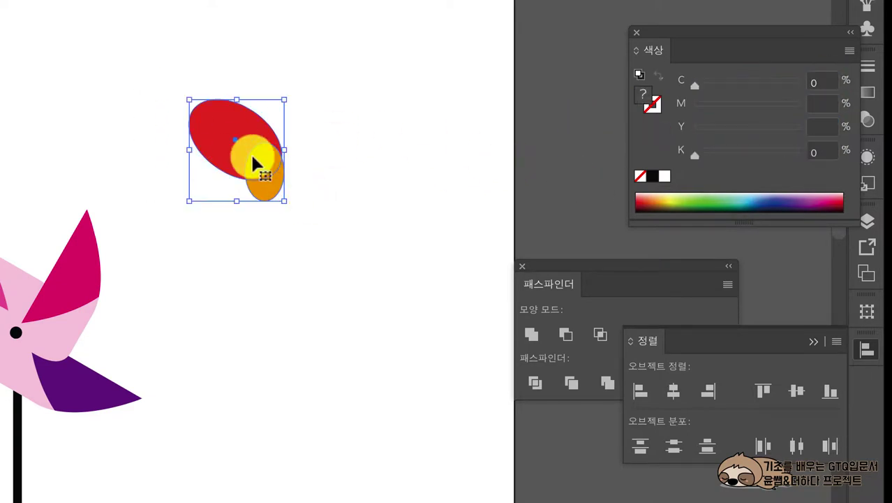
{"action": "right_click", "coordinate": [255, 164]}
{"action": "left_click", "coordinate": [318, 279]}
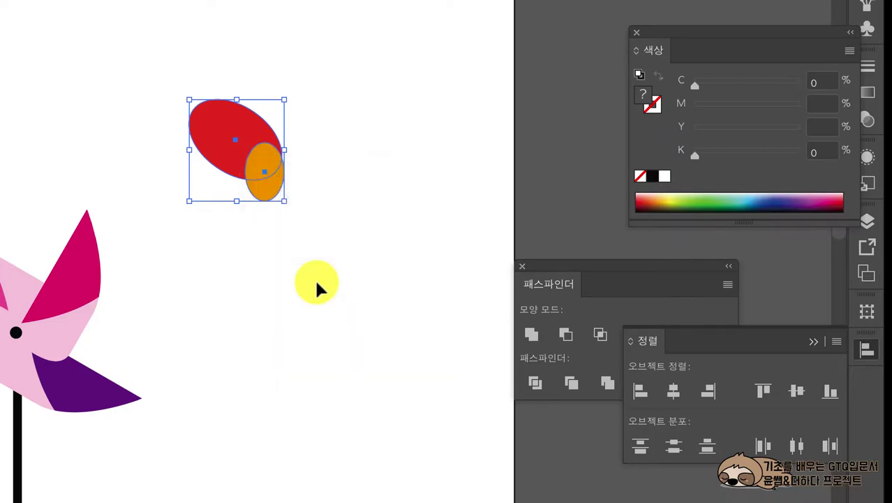
{"action": "left_click", "coordinate": [315, 285]}
Select the red-orange ellipse group and pick the Reflect tool from the Rotate flyout.
{"action": "left_click", "coordinate": [274, 184]}
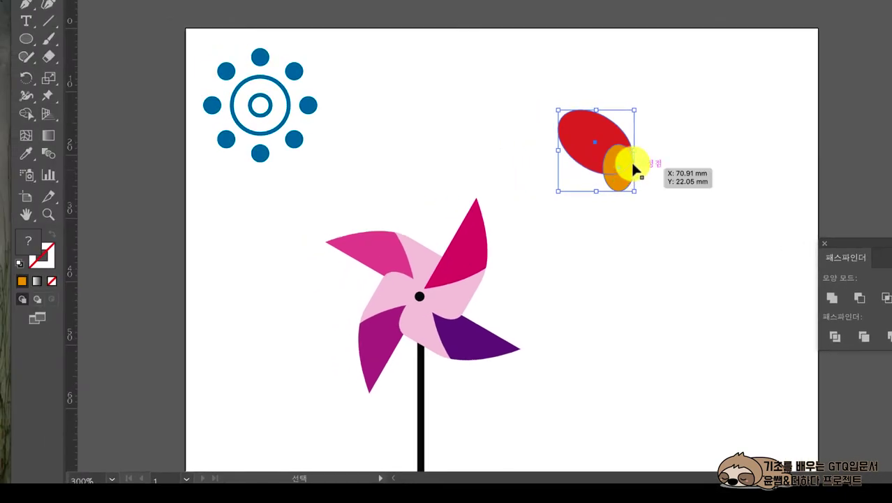
{"action": "left_click", "coordinate": [29, 81]}
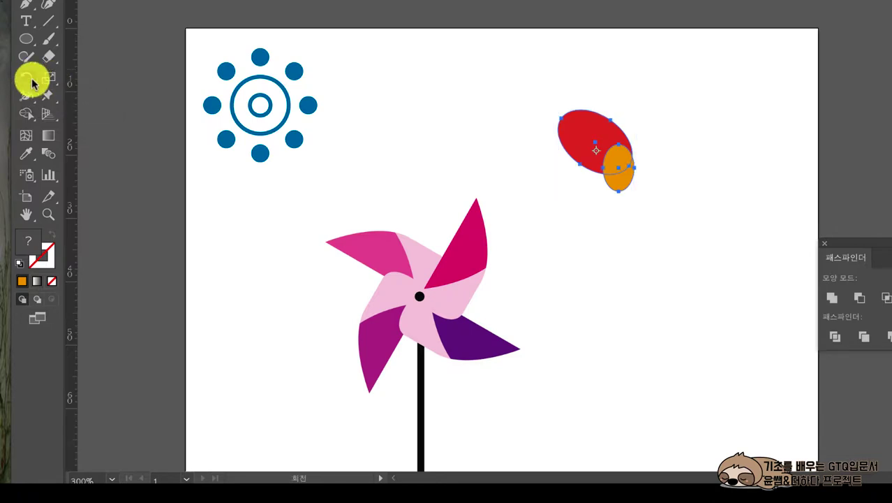
{"action": "left_click", "coordinate": [32, 81]}
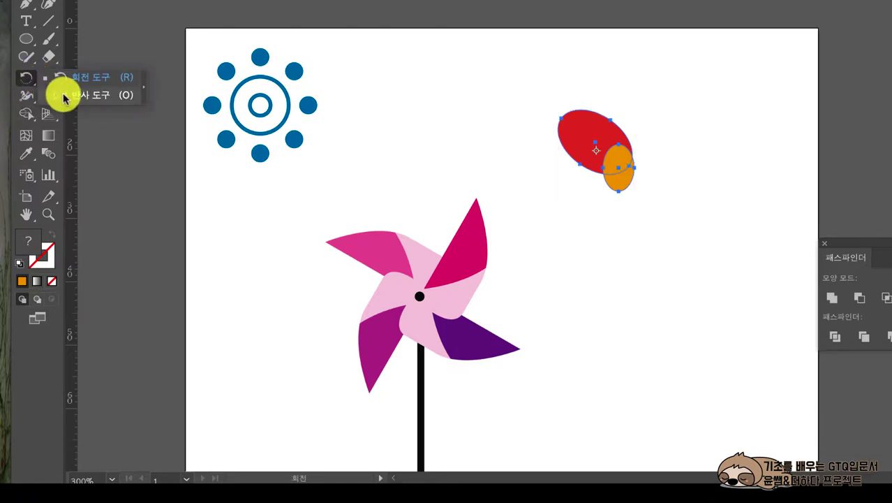
{"action": "left_click", "coordinate": [64, 95]}
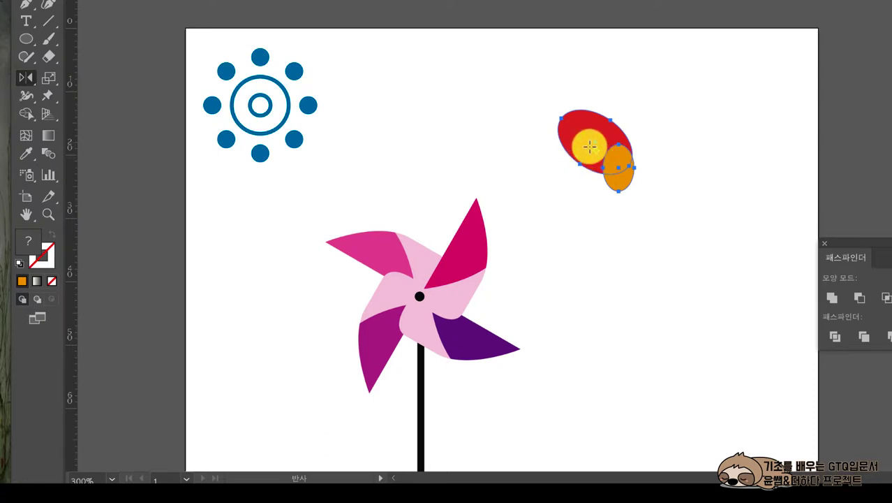
Try a reflected copy, undo it, and return to the Reflect tool.
{"action": "double_click", "coordinate": [25, 77]}
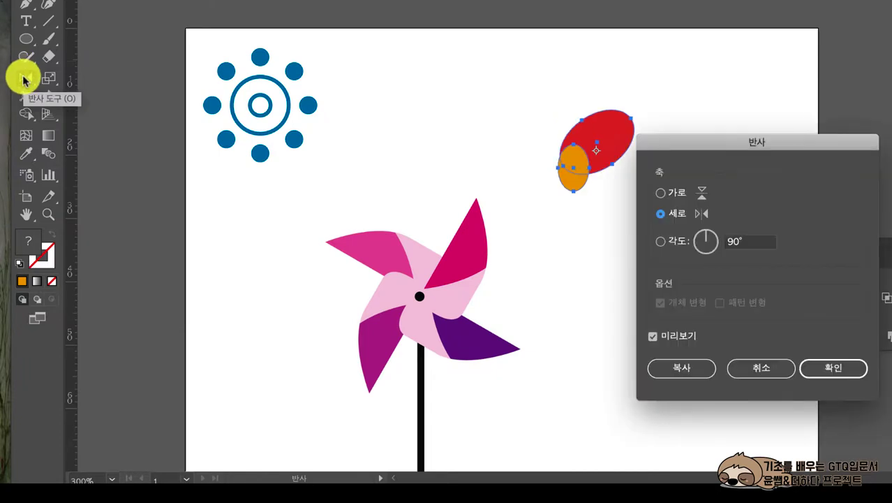
{"action": "left_click", "coordinate": [690, 368]}
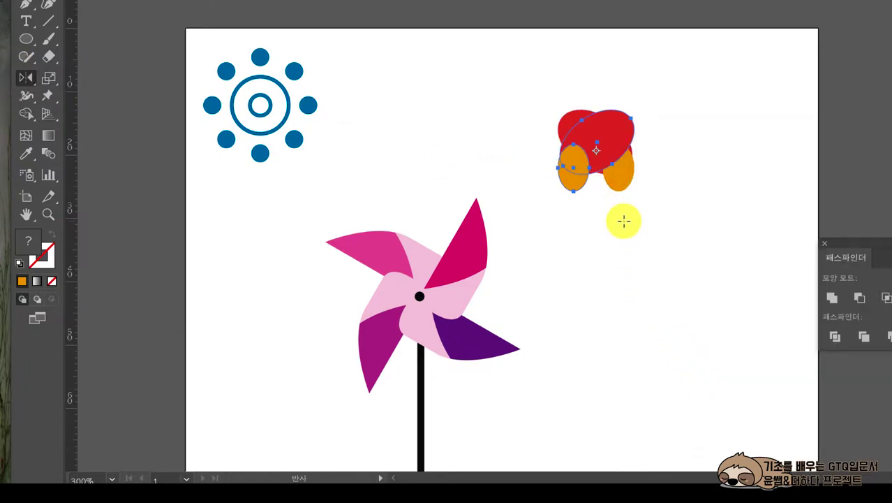
{"action": "key", "text": "v"}
{"action": "key", "text": "ctrl+z"}
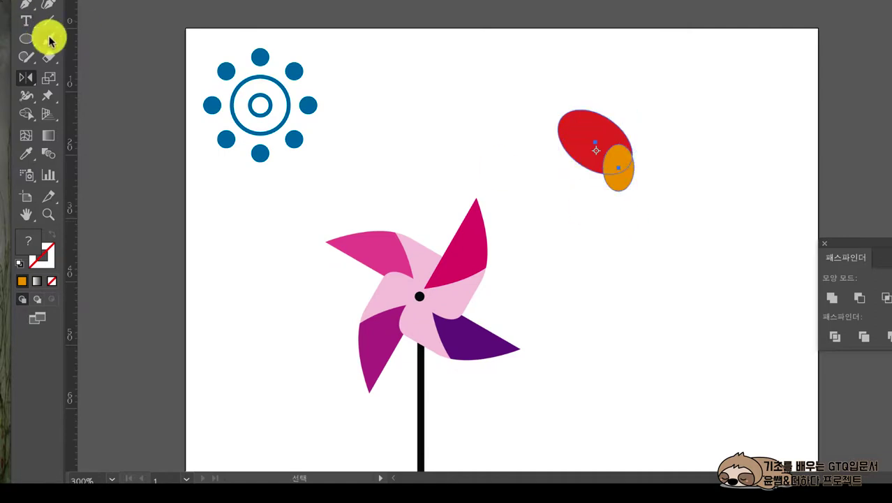
{"action": "key", "text": "o"}
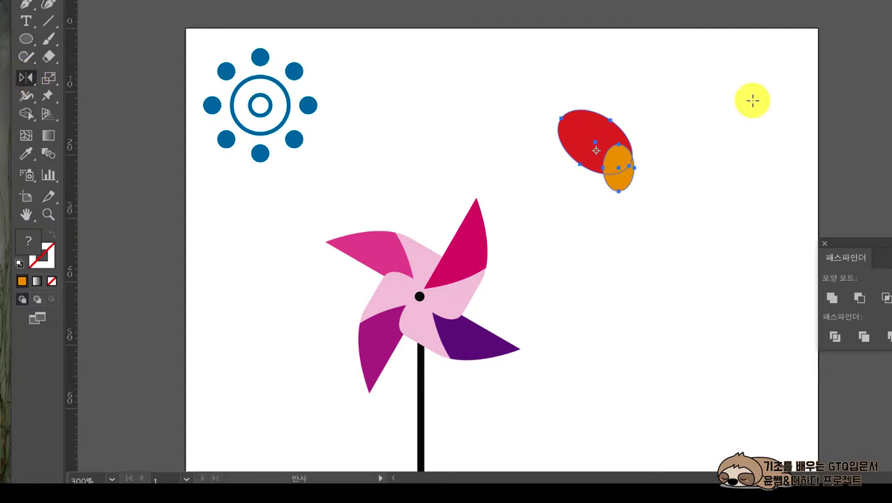
Reflect a copy of the wing pair across a vertical axis at the orange ellipse's right edge.
{"action": "left_click", "coordinate": [634, 168], "text": "alt"}
{"action": "mouse_move", "coordinate": [657, 144]}
{"action": "left_mouse_down"}
{"action": "mouse_move", "coordinate": [793, 85]}
{"action": "mouse_move", "coordinate": [786, 74]}
{"action": "left_mouse_up"}
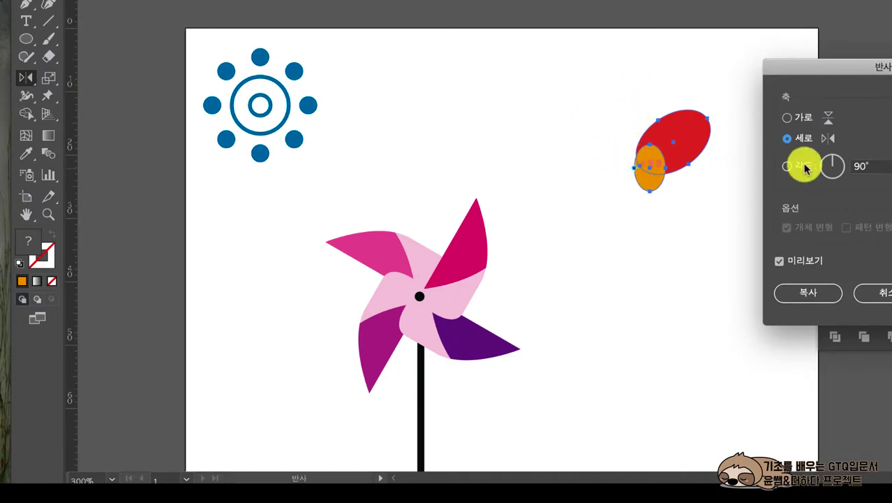
{"action": "left_click", "coordinate": [789, 117]}
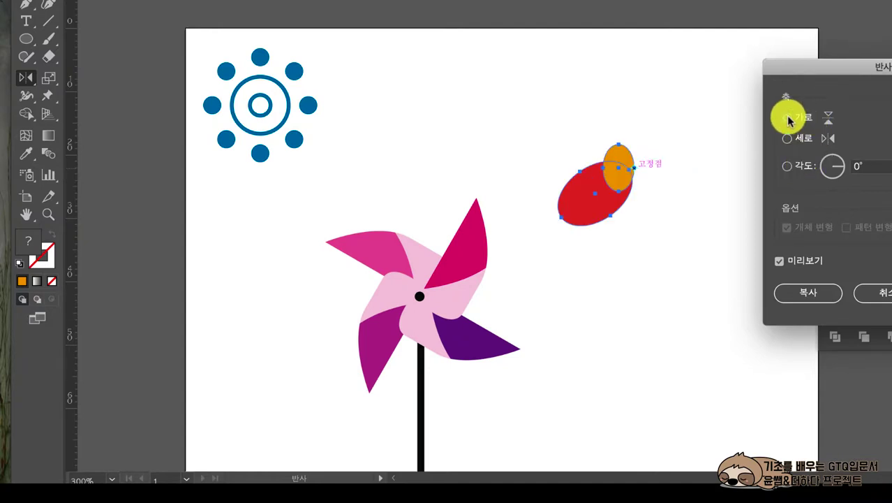
{"action": "left_click", "coordinate": [789, 141]}
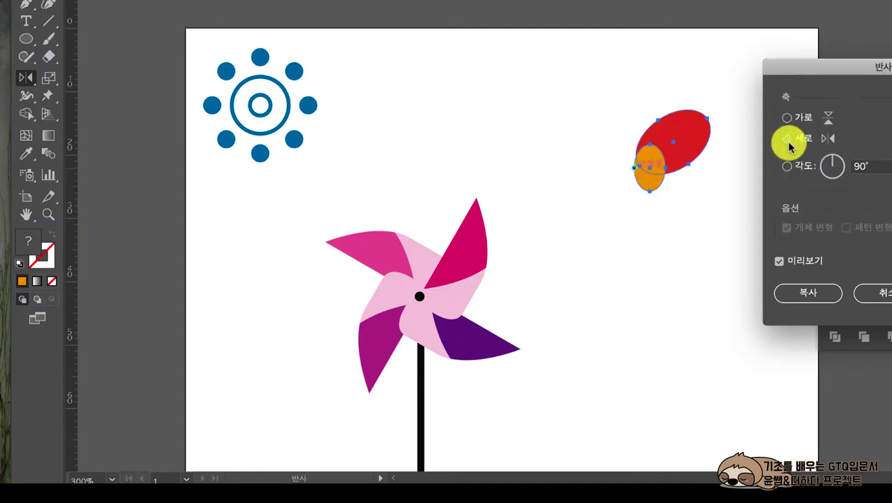
{"action": "left_click", "coordinate": [818, 293]}
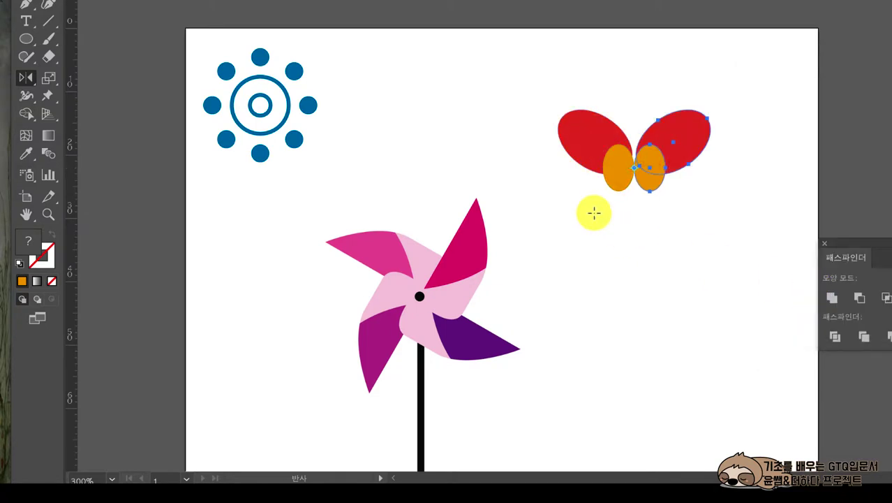
Nudge the copied half left and resize the left wing and the right wing pair.
{"action": "key", "text": "v"}
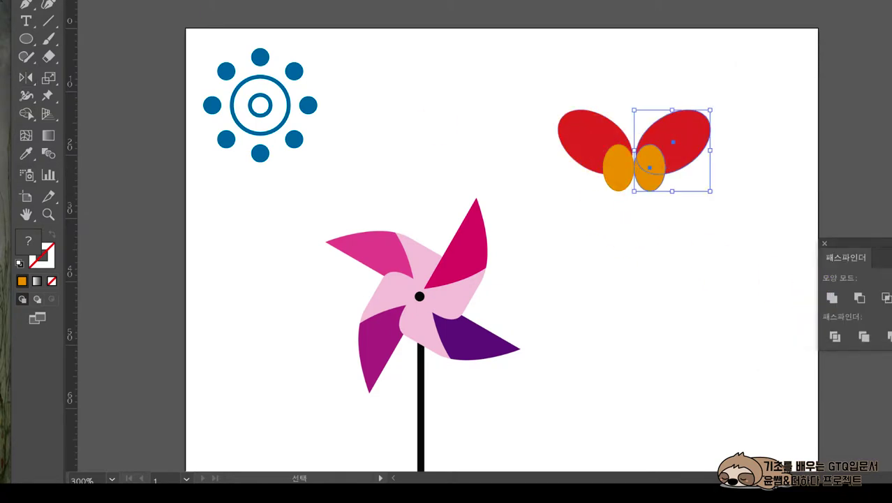
{"action": "key", "text": "Left"}
{"action": "key", "text": "Left"}
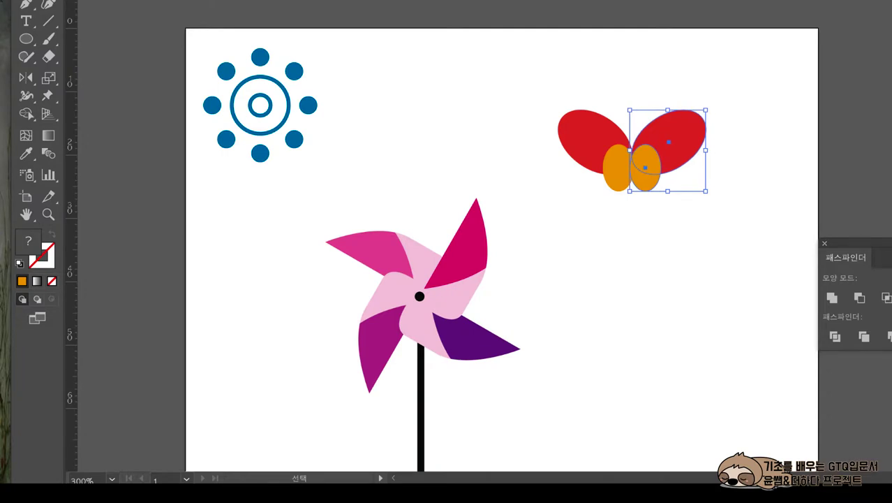
{"action": "double_click", "coordinate": [612, 120]}
{"action": "left_click_drag", "start_coordinate": [612, 119], "coordinate": [628, 119]}
{"action": "left_click", "coordinate": [652, 117]}
{"action": "double_click", "coordinate": [654, 121]}
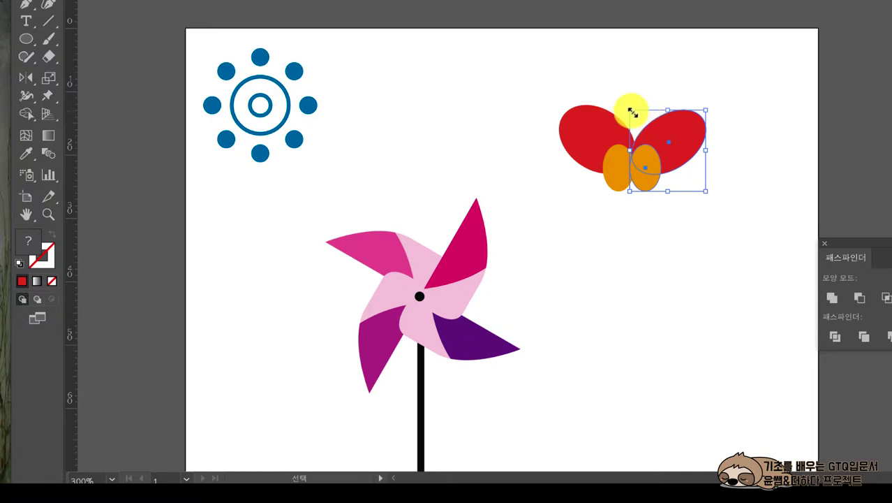
{"action": "left_click_drag", "start_coordinate": [632, 112], "coordinate": [623, 97]}
Tilt the right red wing to about 138° inside the group, then select the right-side pieces.
{"action": "key", "text": "a"}
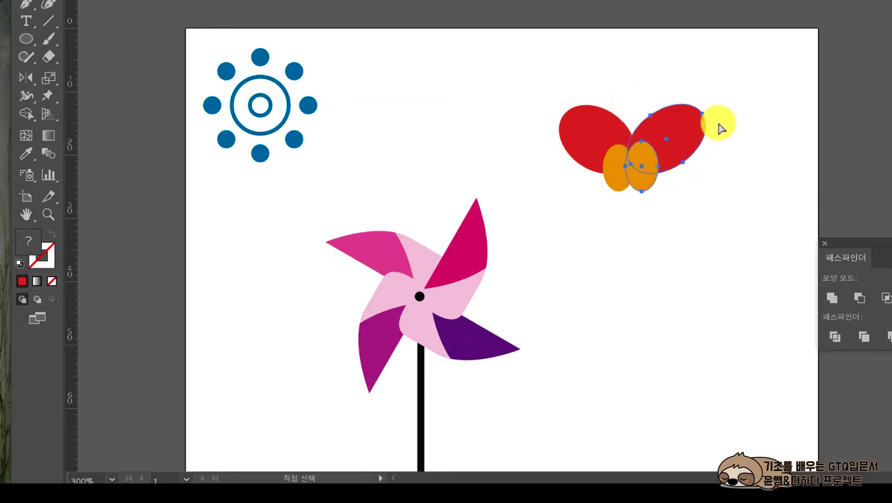
{"action": "key", "text": "v"}
{"action": "double_click", "coordinate": [698, 124]}
{"action": "left_click_drag", "start_coordinate": [691, 88], "coordinate": [671, 82]}
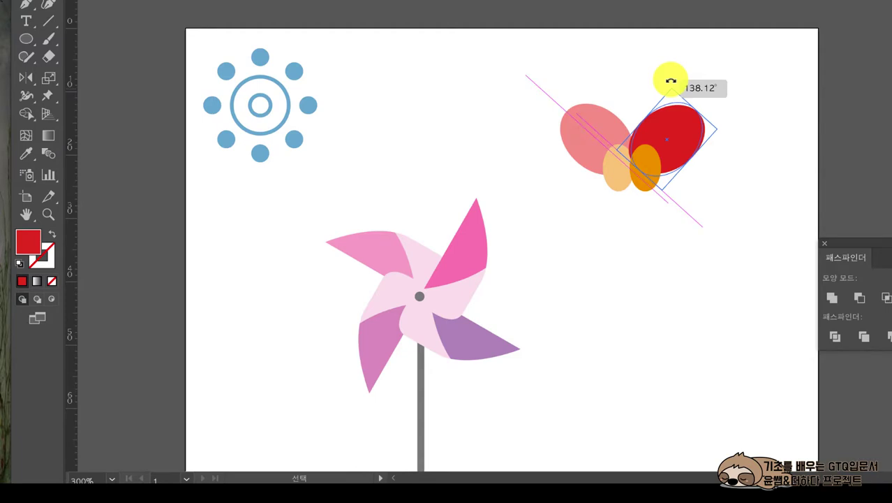
{"action": "double_click", "coordinate": [732, 96]}
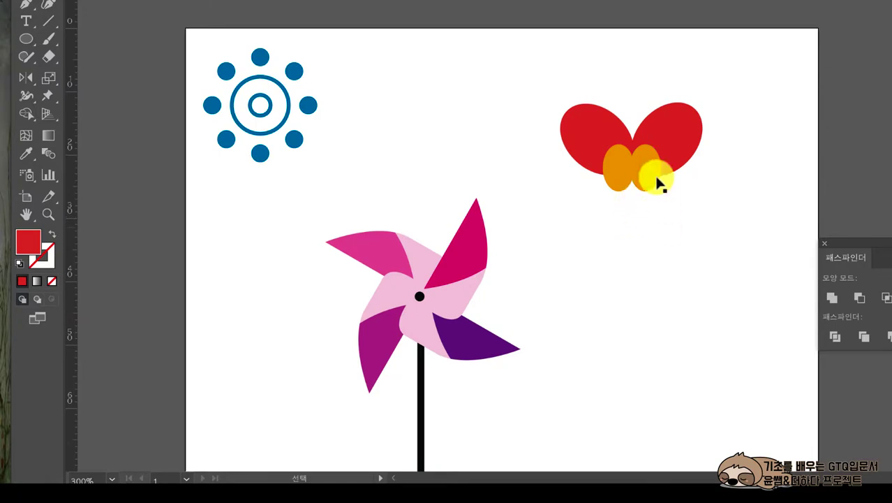
{"action": "left_click_drag", "start_coordinate": [630, 219], "coordinate": [656, 151]}
Group all butterfly pieces and rotate the group about 45°.
{"action": "left_click", "coordinate": [591, 133], "text": "shift"}
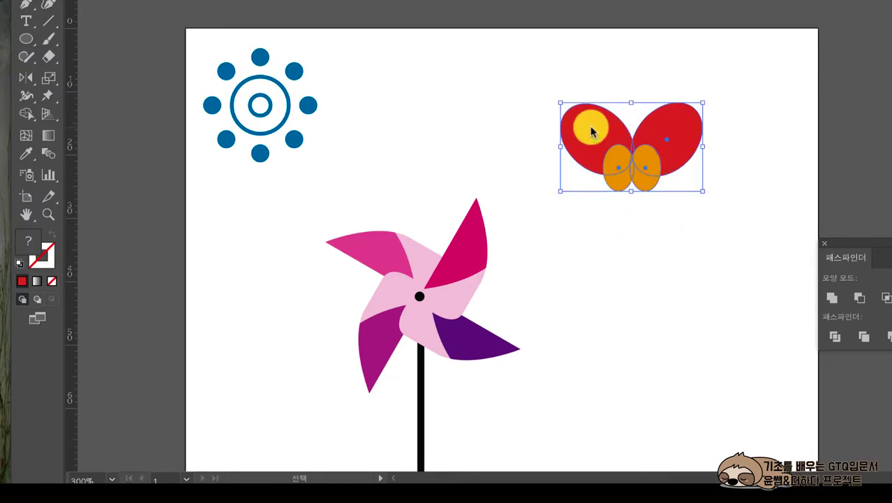
{"action": "right_click", "coordinate": [592, 133]}
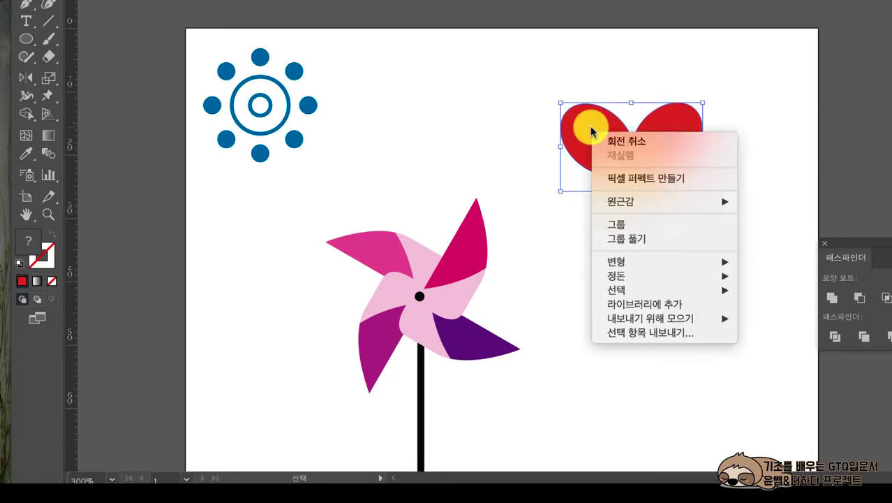
{"action": "left_click", "coordinate": [707, 231]}
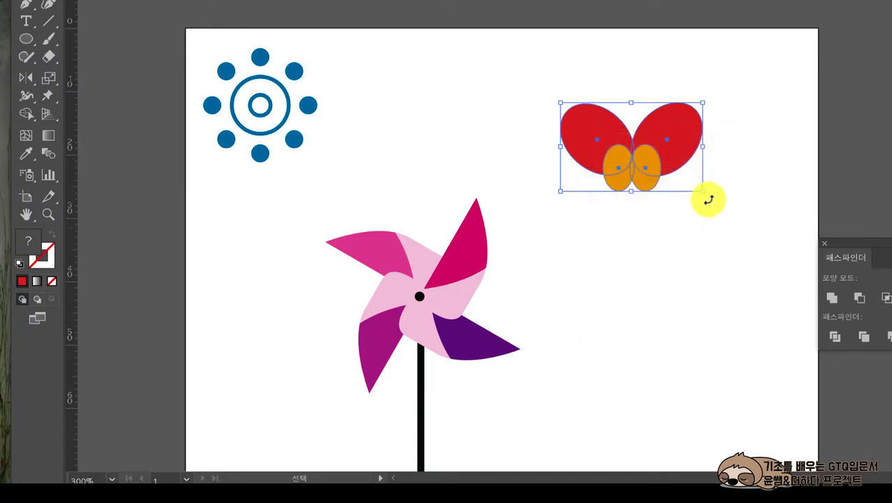
{"action": "left_click_drag", "start_coordinate": [708, 196], "coordinate": [709, 130]}
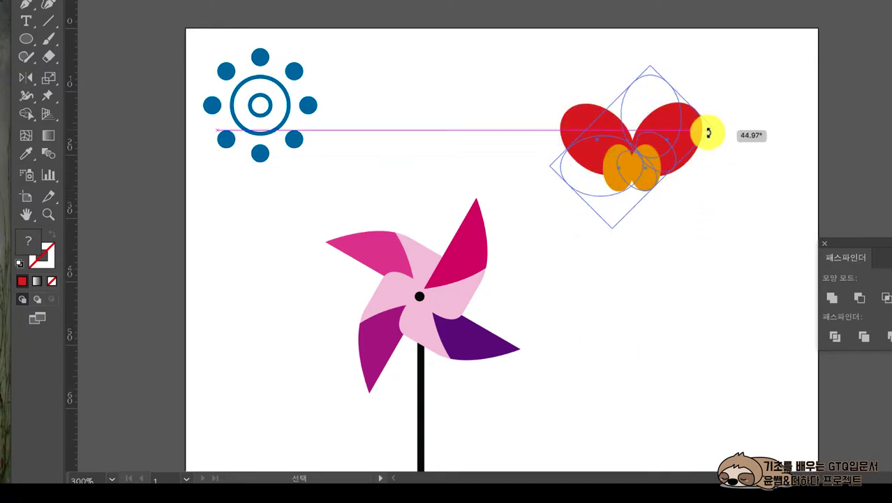
{"action": "left_click", "coordinate": [689, 146]}
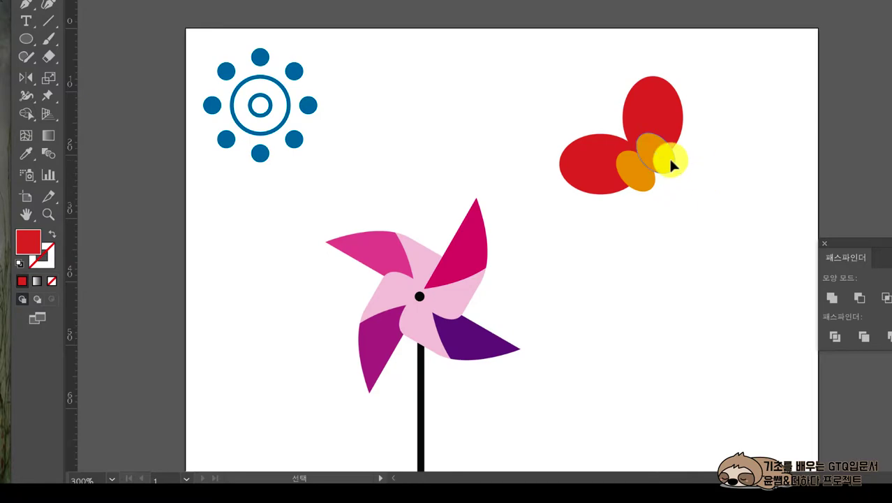
Compare the tilted butterfly against the reference image.
{"action": "left_click", "coordinate": [669, 159]}
{"action": "key", "text": "super+Tab"}
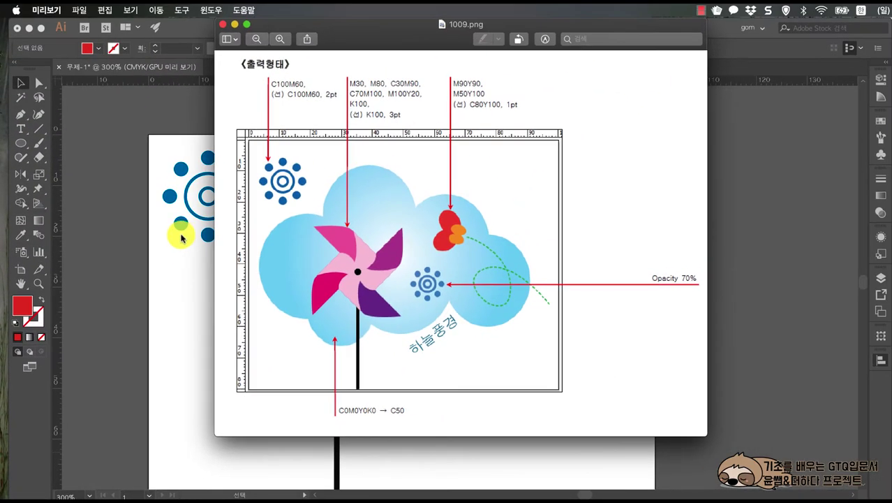
{"action": "left_click", "coordinate": [97, 196]}
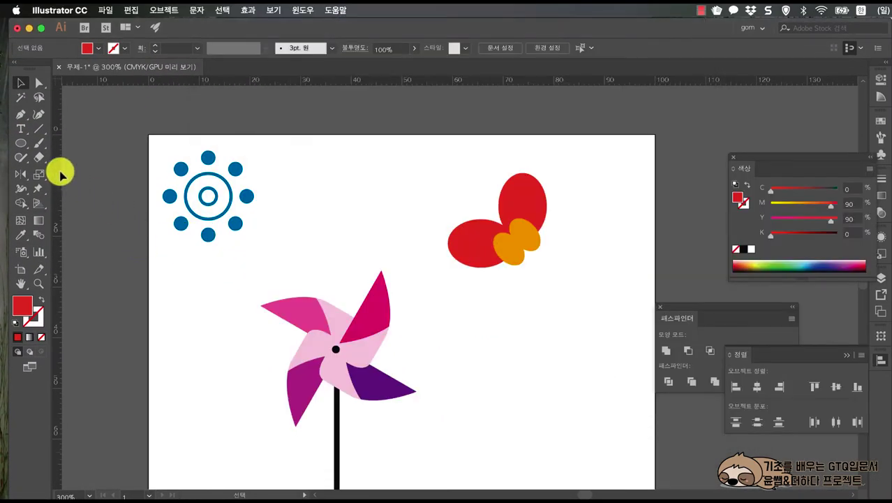
Add a vertical guide beside the sun and a horizontal guide through the butterfly, checking the reference.
{"action": "left_click_drag", "start_coordinate": [214, 169], "coordinate": [251, 179]}
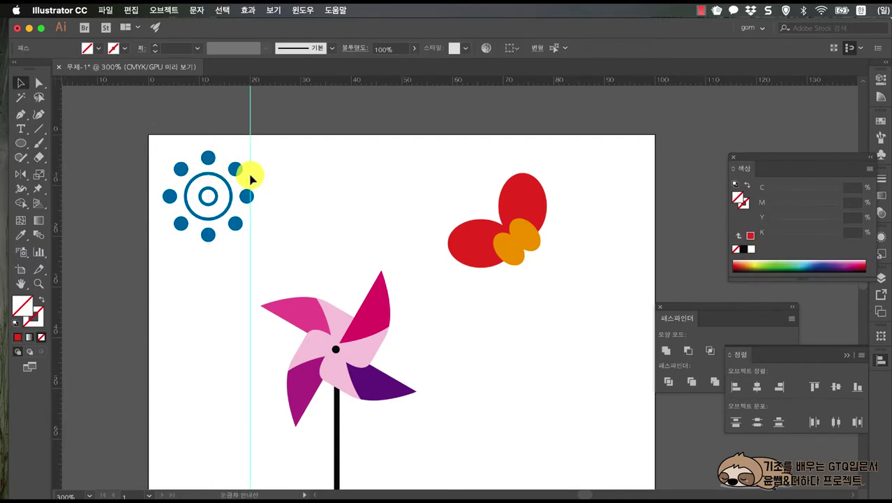
{"action": "left_click", "coordinate": [136, 199]}
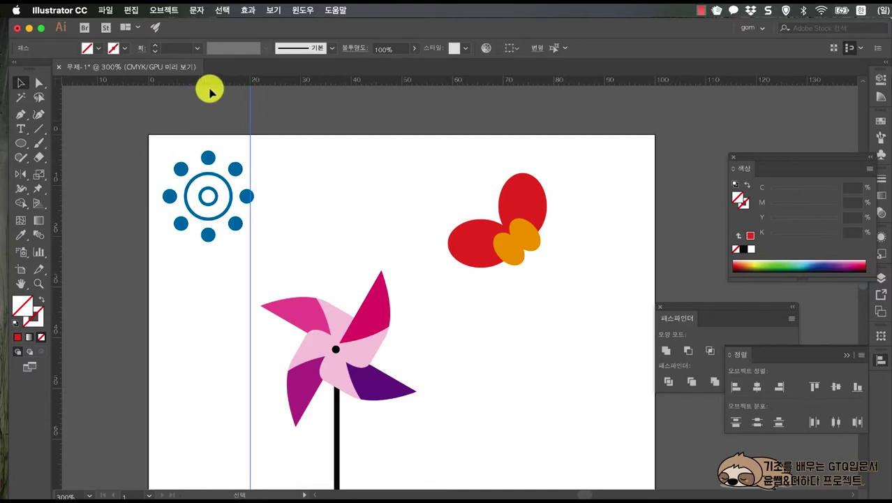
{"action": "left_click_drag", "start_coordinate": [215, 93], "coordinate": [213, 235]}
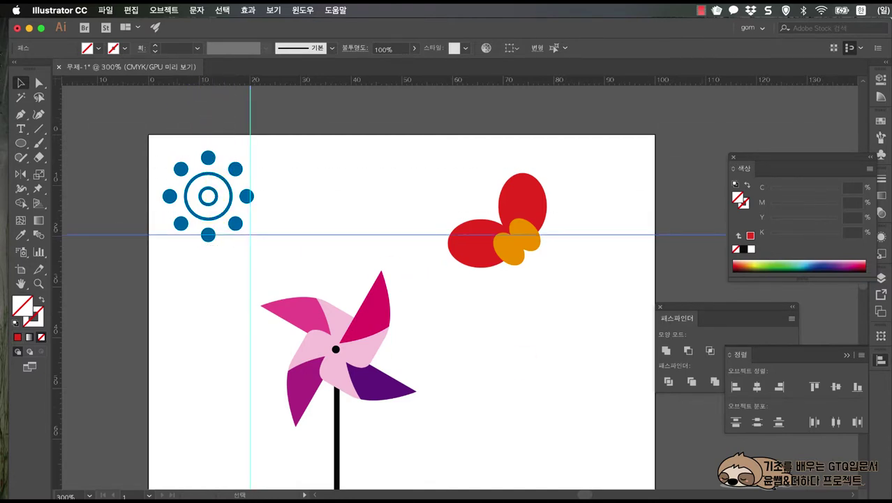
{"action": "key", "text": "super+Tab"}
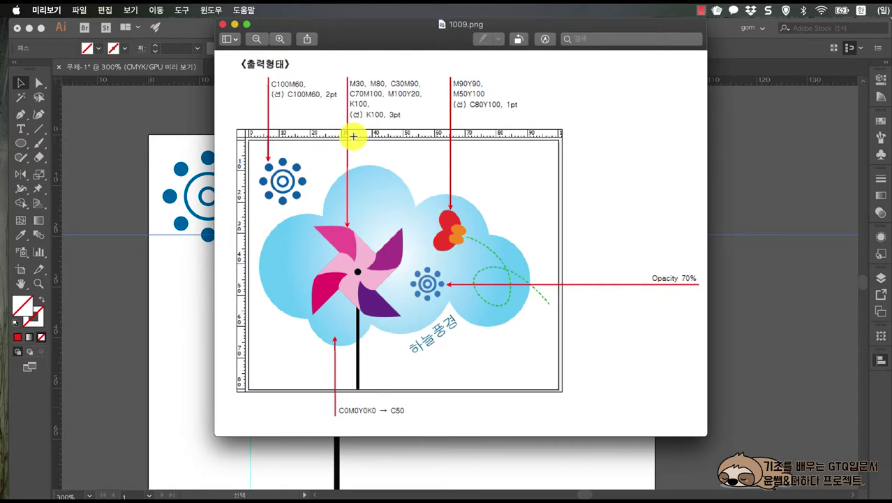
{"action": "left_click", "coordinate": [70, 105]}
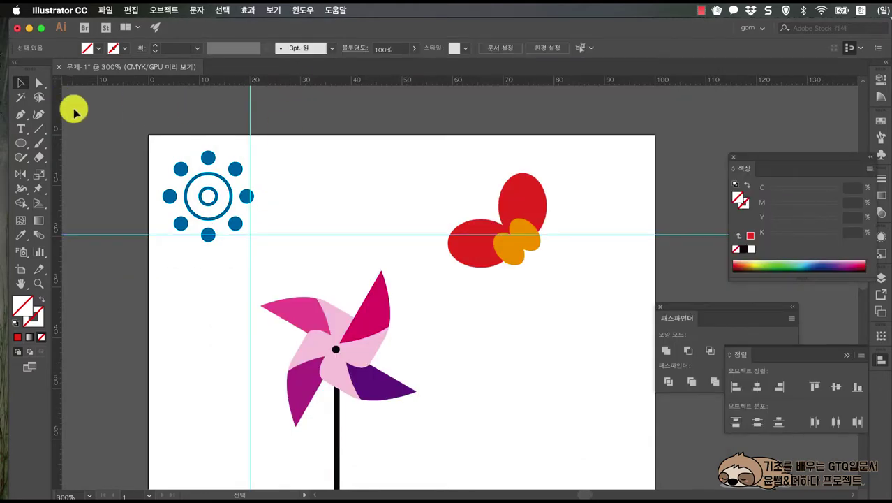
Add a vertical guide for the pinwheel centre, align the pinwheel to it, and add a horizontal guide above.
{"action": "left_click_drag", "start_coordinate": [57, 112], "coordinate": [310, 122]}
{"action": "left_click_drag", "start_coordinate": [339, 405], "coordinate": [312, 408]}
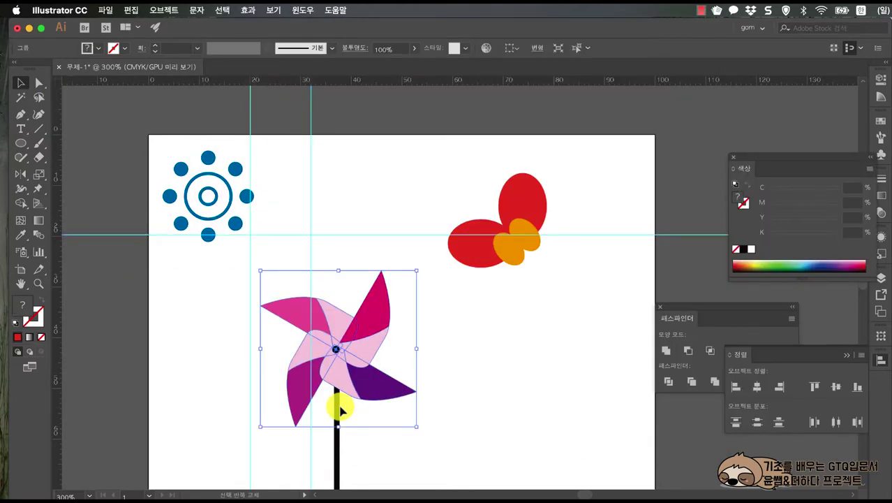
{"action": "left_click", "coordinate": [196, 367]}
{"action": "left_click_drag", "start_coordinate": [243, 79], "coordinate": [239, 287]}
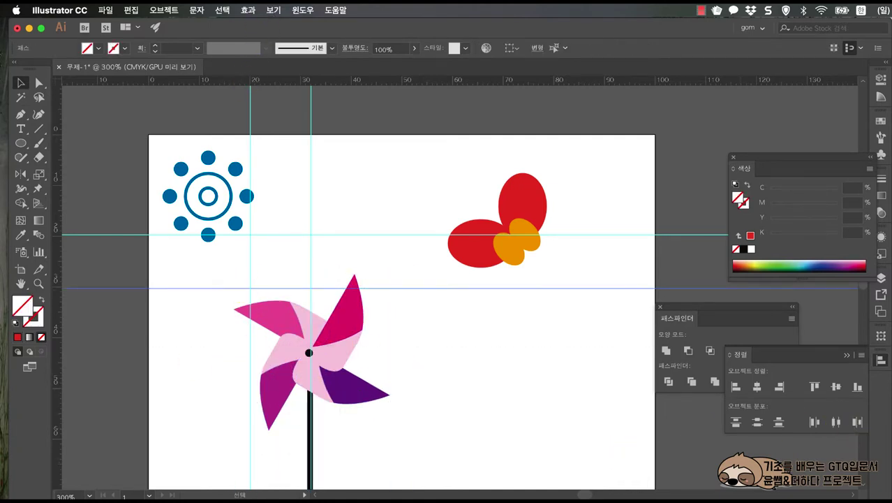
{"action": "key", "text": "super+Tab"}
{"action": "key", "text": "super+Tab"}
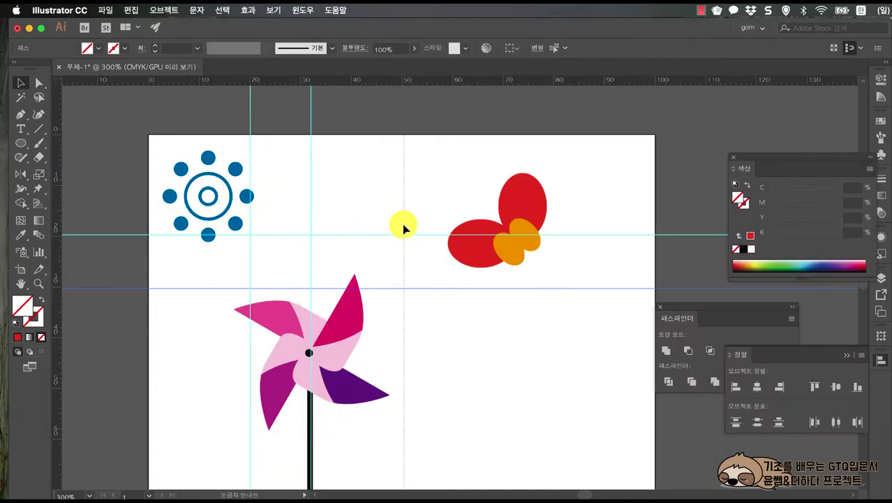
Add three more vertical guides across the middle and right of the artboard.
{"action": "left_click_drag", "start_coordinate": [405, 222], "coordinate": [400, 233]}
{"action": "left_click", "coordinate": [296, 361]}
{"action": "left_click", "coordinate": [296, 361]}
{"action": "left_click_drag", "start_coordinate": [56, 135], "coordinate": [427, 139]}
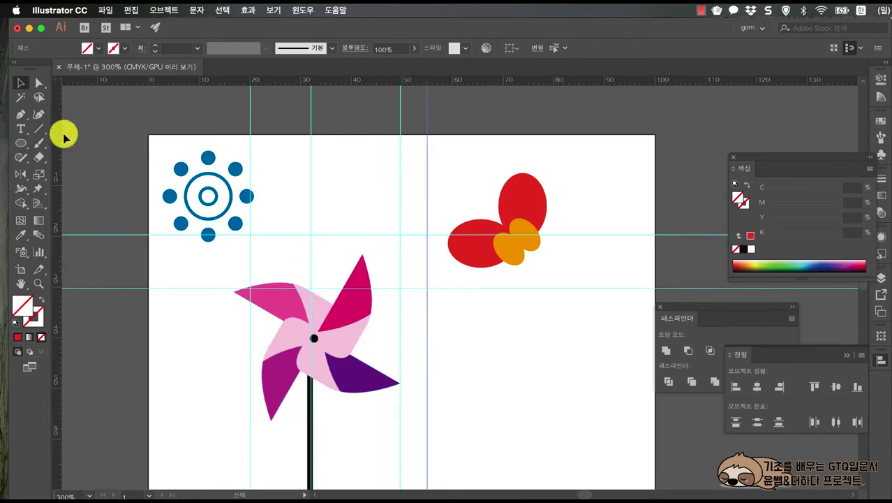
{"action": "mouse_move", "coordinate": [62, 141]}
{"action": "left_mouse_down"}
{"action": "mouse_move", "coordinate": [473, 154]}
{"action": "mouse_move", "coordinate": [502, 181]}
{"action": "left_mouse_up"}
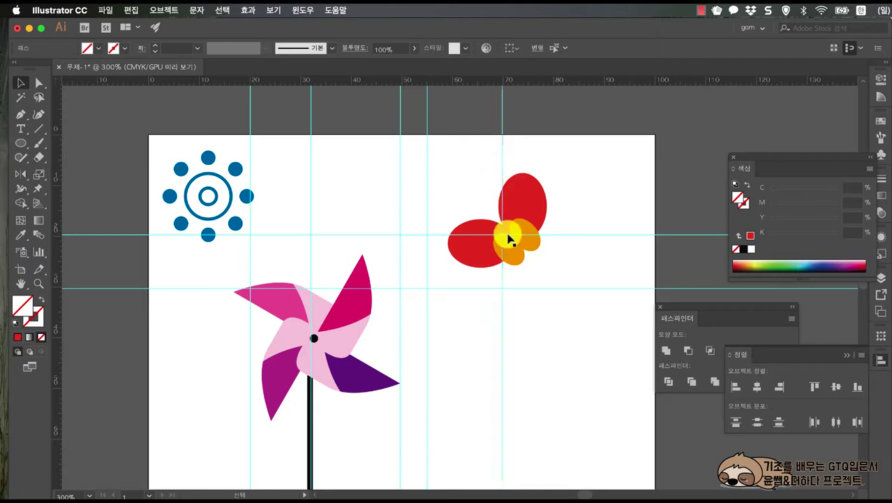
Move and shrink the butterfly to fit the guides, then view the reference image.
{"action": "left_click", "coordinate": [518, 219]}
{"action": "left_click_drag", "start_coordinate": [519, 220], "coordinate": [488, 249]}
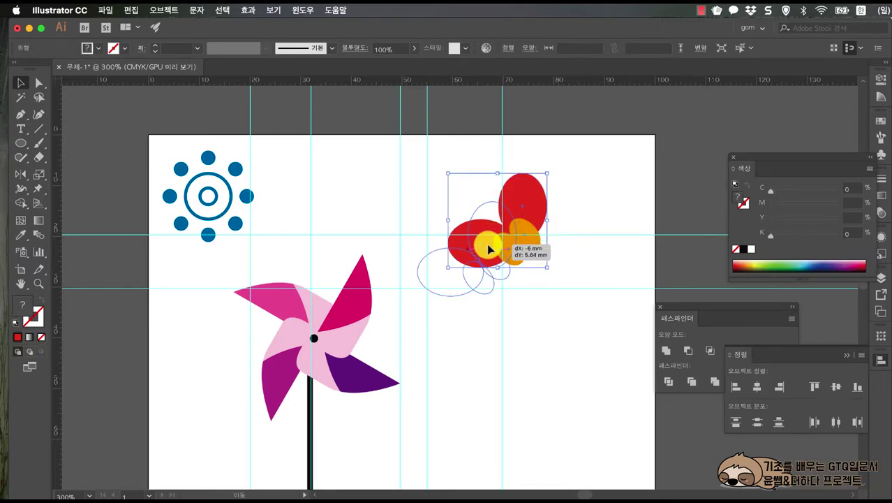
{"action": "left_click_drag", "start_coordinate": [519, 201], "coordinate": [487, 231]}
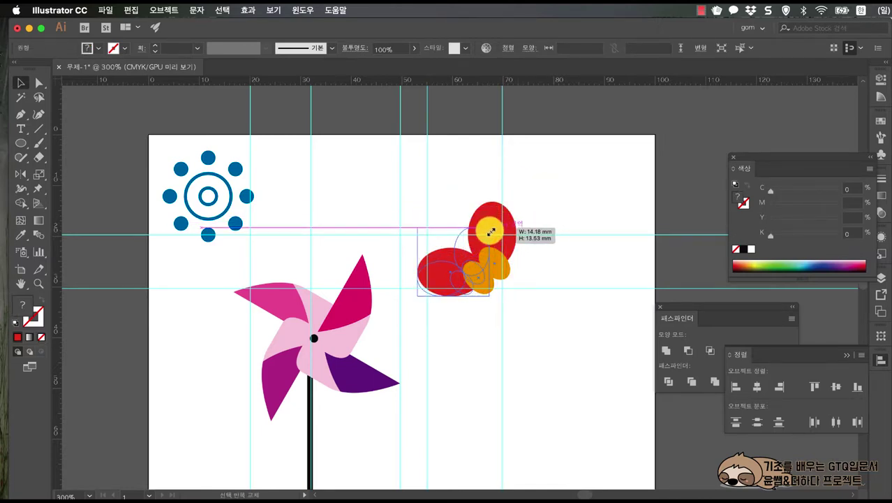
{"action": "left_click_drag", "start_coordinate": [478, 264], "coordinate": [487, 260]}
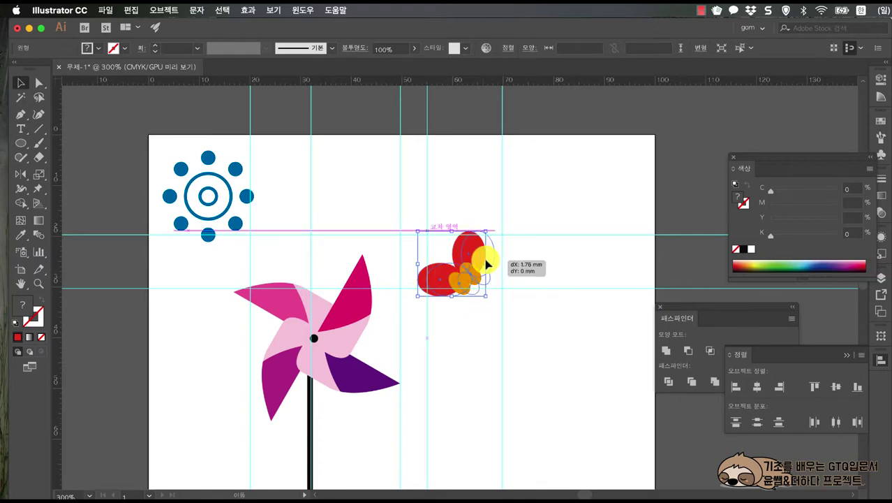
{"action": "left_click", "coordinate": [551, 302]}
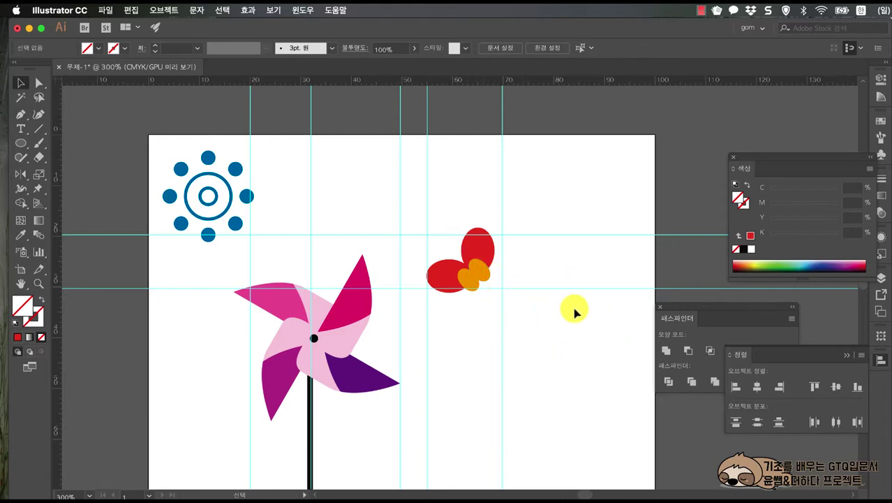
{"action": "key", "text": "super+Tab"}
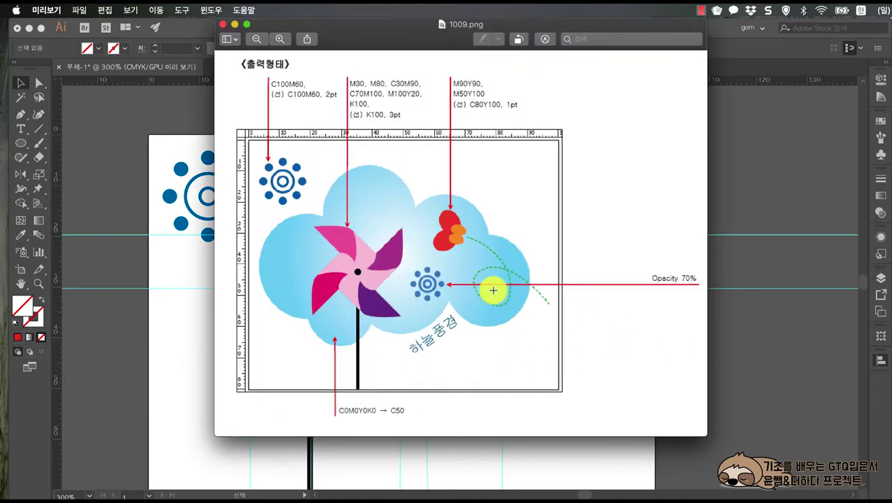
Draw a trial looping Pen path from the butterfly out to the right.
{"action": "left_click", "coordinate": [766, 361]}
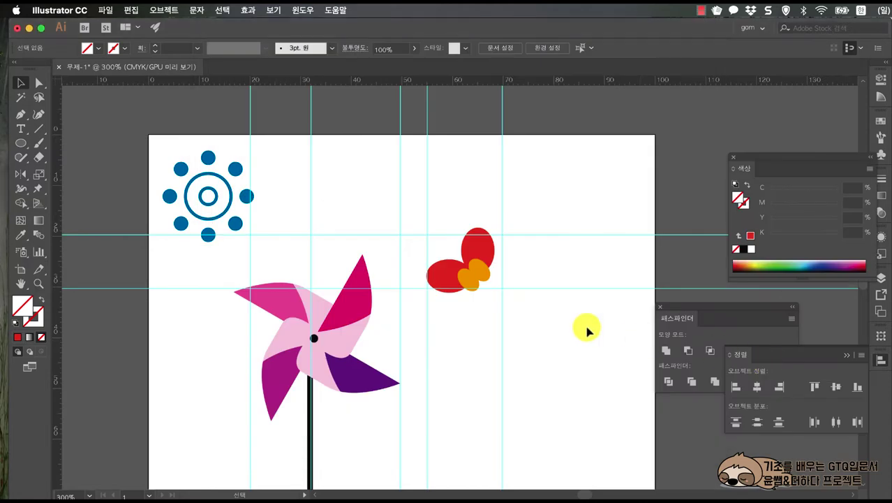
{"action": "left_click", "coordinate": [21, 114]}
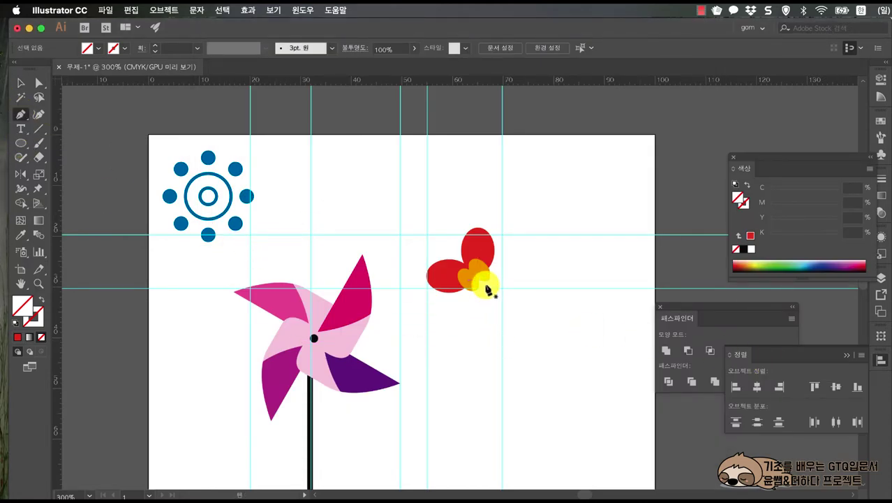
{"action": "left_click", "coordinate": [487, 280]}
{"action": "left_click_drag", "start_coordinate": [567, 337], "coordinate": [583, 396]}
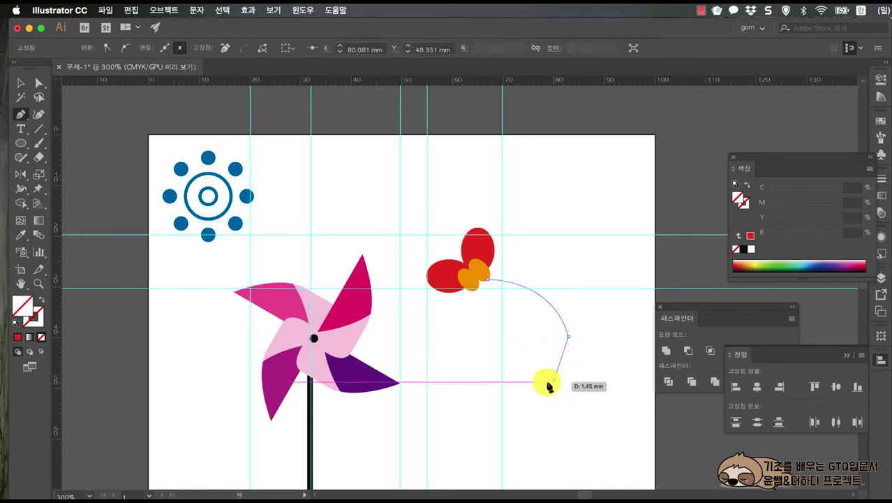
{"action": "left_click_drag", "start_coordinate": [562, 378], "coordinate": [548, 395]}
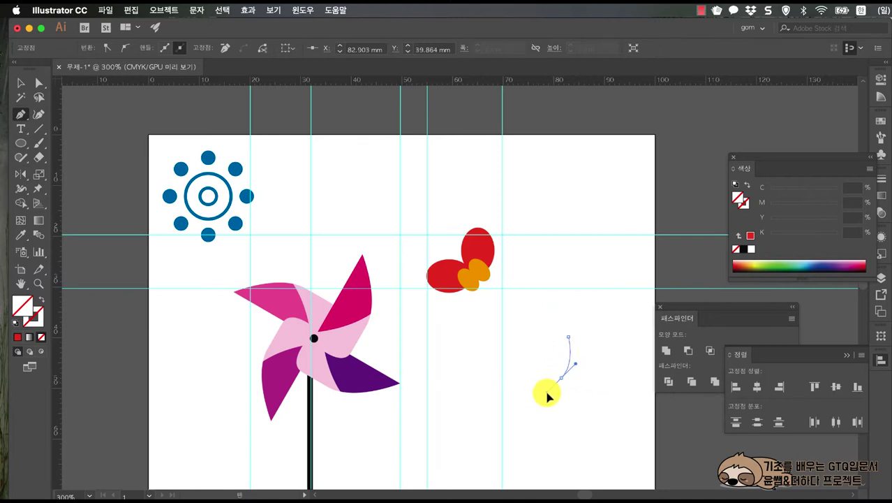
{"action": "left_click_drag", "start_coordinate": [524, 338], "coordinate": [540, 301]}
{"action": "left_click_drag", "start_coordinate": [636, 347], "coordinate": [638, 353]}
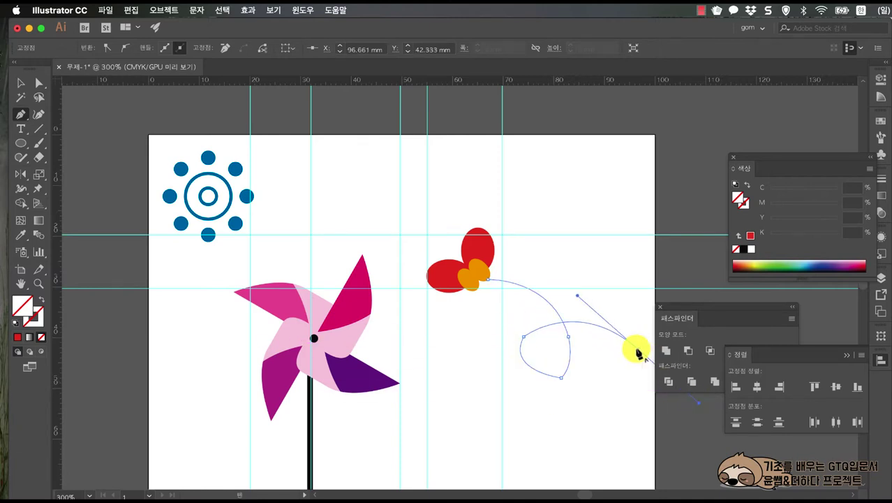
Set the stroke colour to green and draw a freehand Pencil curve from the butterfly.
{"action": "left_click", "coordinate": [743, 204]}
{"action": "left_click", "coordinate": [766, 265]}
{"action": "left_click_drag", "start_coordinate": [21, 157], "coordinate": [60, 178]}
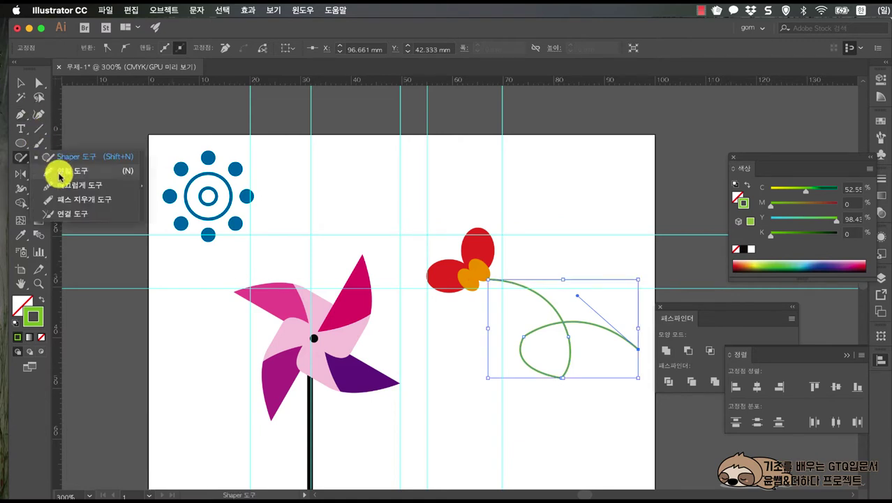
{"action": "left_click", "coordinate": [60, 177]}
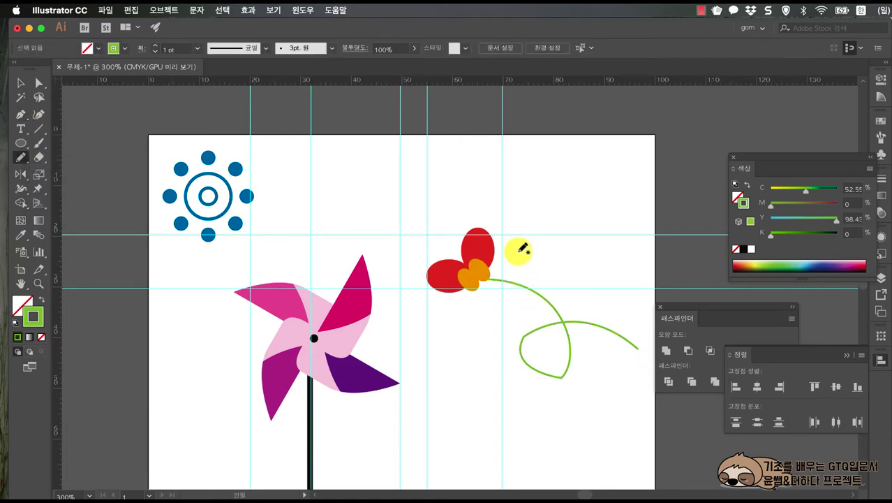
{"action": "left_click_drag", "start_coordinate": [496, 286], "coordinate": [615, 361]}
Delete the green trial curve.
{"action": "key", "text": "super+shift+a"}
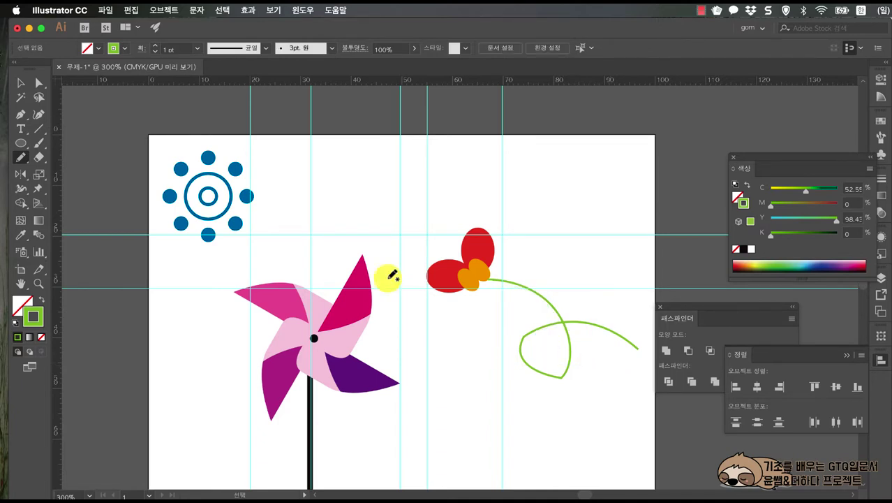
{"action": "left_click", "coordinate": [22, 84]}
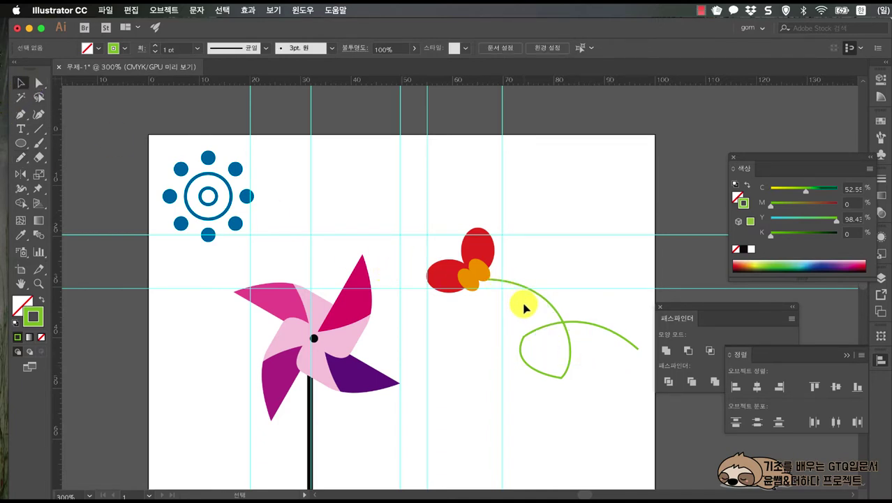
{"action": "left_click", "coordinate": [558, 340]}
{"action": "key", "text": "Delete"}
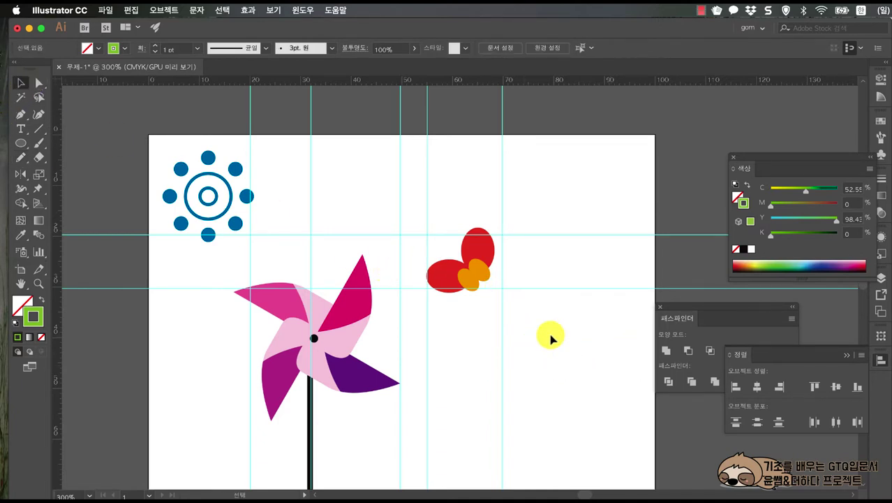
Draw a looping Pencil path trailing from the butterfly toward the lower right.
{"action": "left_click", "coordinate": [21, 162]}
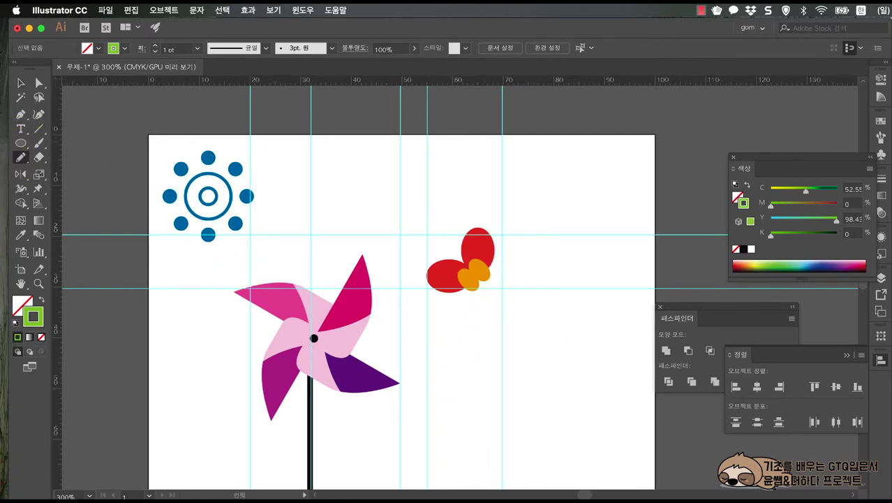
{"action": "key", "text": "super+Tab"}
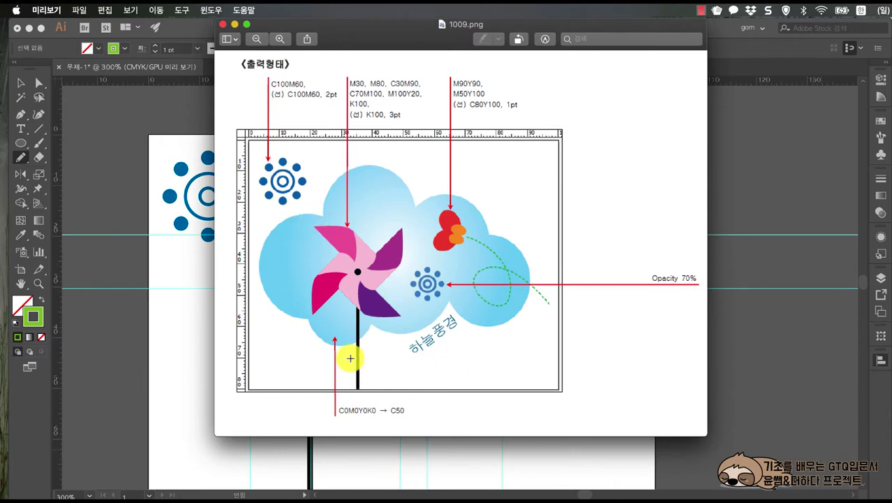
{"action": "left_click", "coordinate": [758, 358]}
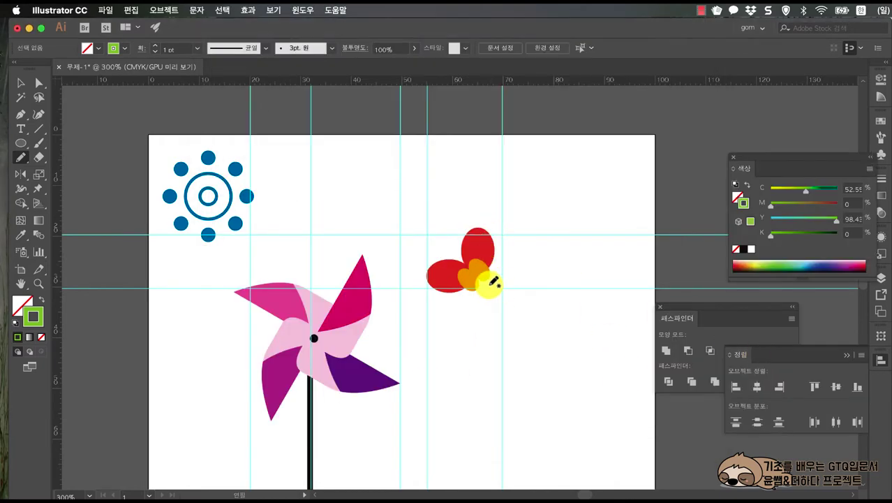
{"action": "left_click_drag", "start_coordinate": [493, 282], "coordinate": [609, 364]}
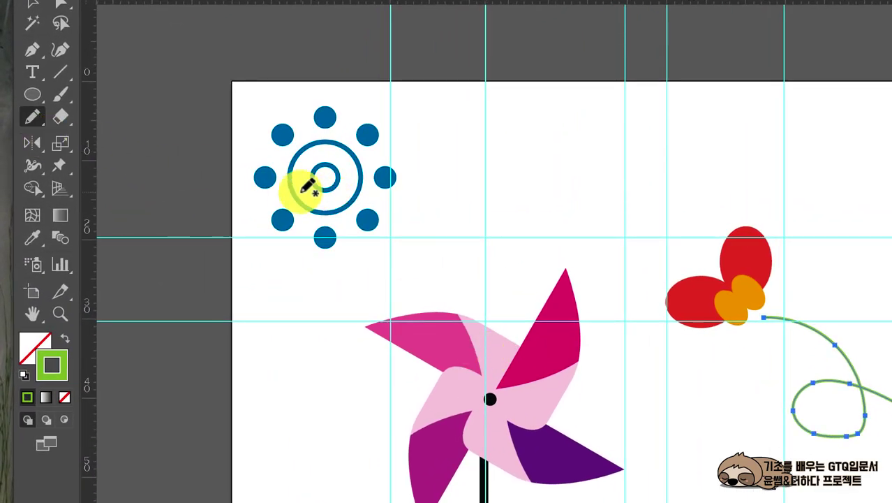
Smooth the bottom and upper parts of the loop with the Smooth tool.
{"action": "left_click_drag", "start_coordinate": [33, 119], "coordinate": [116, 162]}
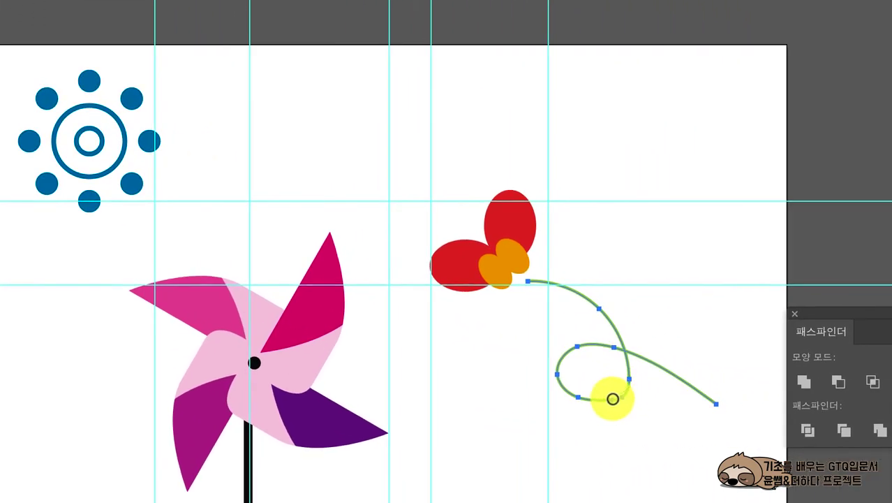
{"action": "left_click_drag", "start_coordinate": [613, 399], "coordinate": [574, 395]}
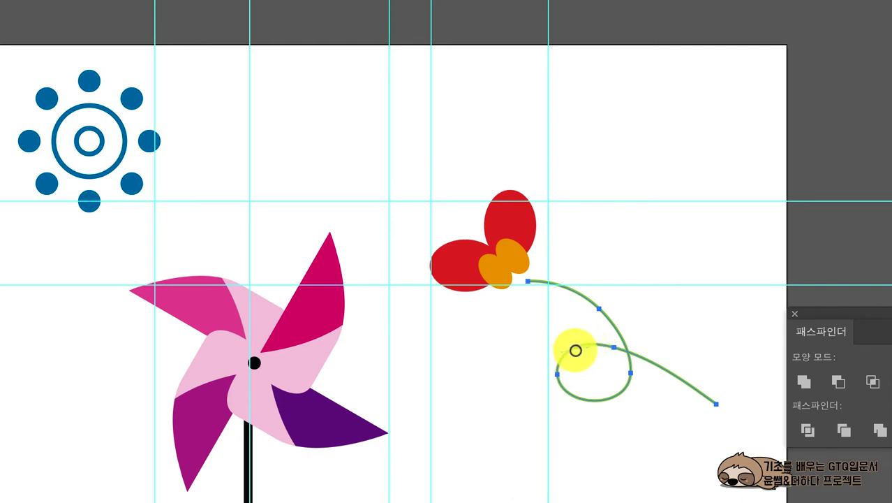
{"action": "mouse_move", "coordinate": [574, 395]}
{"action": "left_mouse_down"}
{"action": "mouse_move", "coordinate": [620, 346]}
{"action": "mouse_move", "coordinate": [599, 354]}
{"action": "mouse_move", "coordinate": [649, 369]}
{"action": "left_mouse_up"}
{"action": "key", "text": "v"}
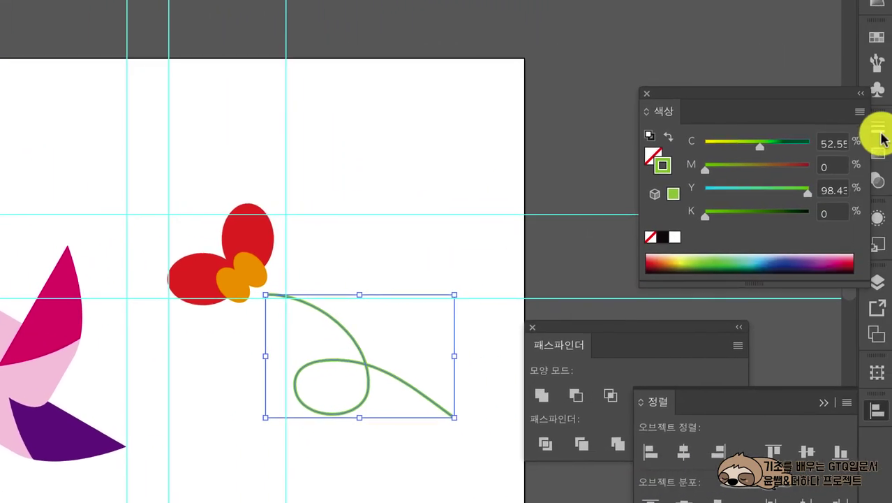
Turn on Dashed Line for the green flight path with a 3 pt first dash, then deselect.
{"action": "left_click_drag", "start_coordinate": [777, 97], "coordinate": [729, 24]}
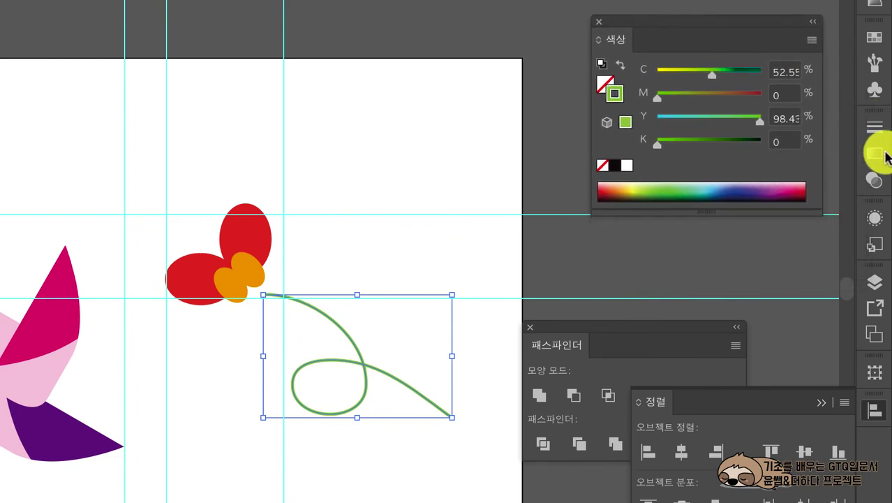
{"action": "left_click", "coordinate": [877, 131]}
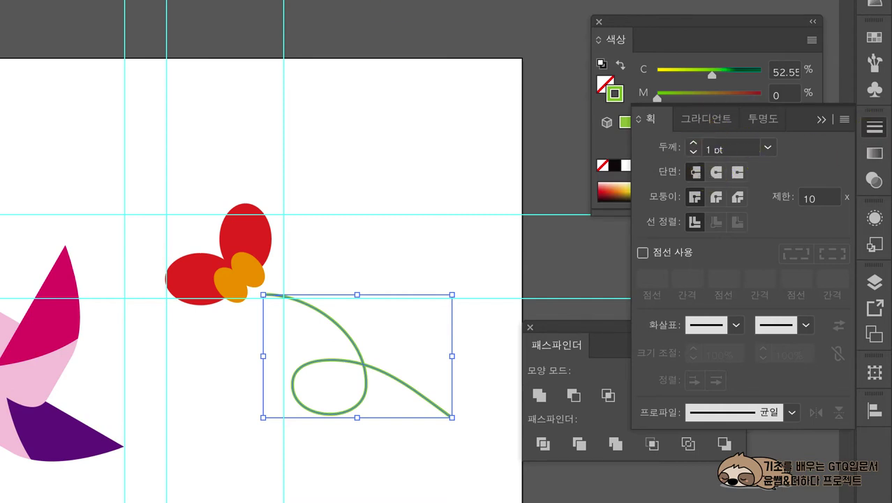
{"action": "left_click", "coordinate": [302, 10]}
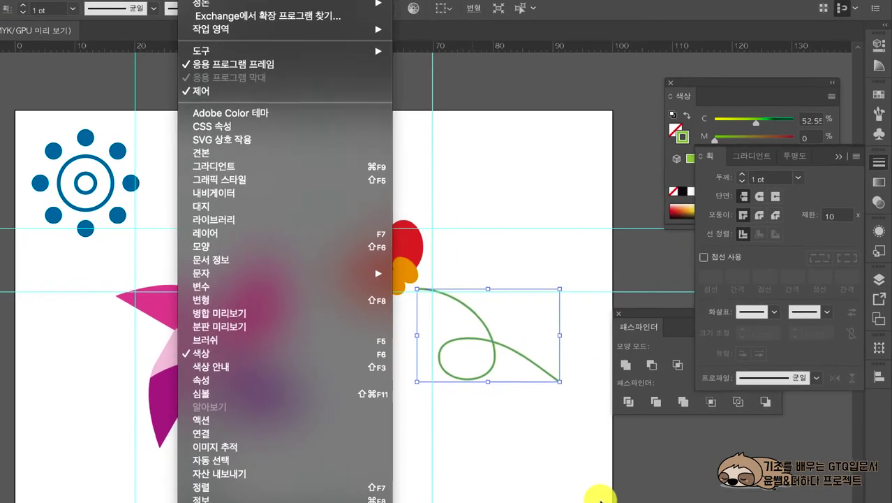
{"action": "left_click", "coordinate": [645, 396]}
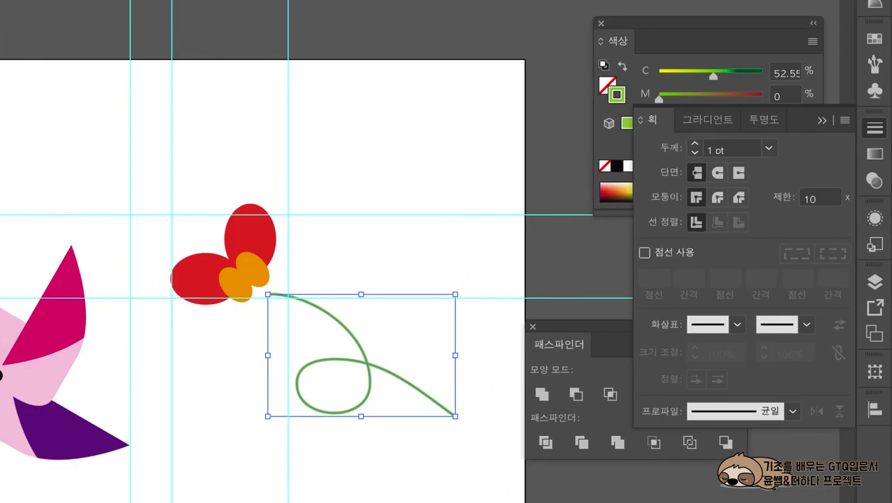
{"action": "left_click", "coordinate": [642, 253]}
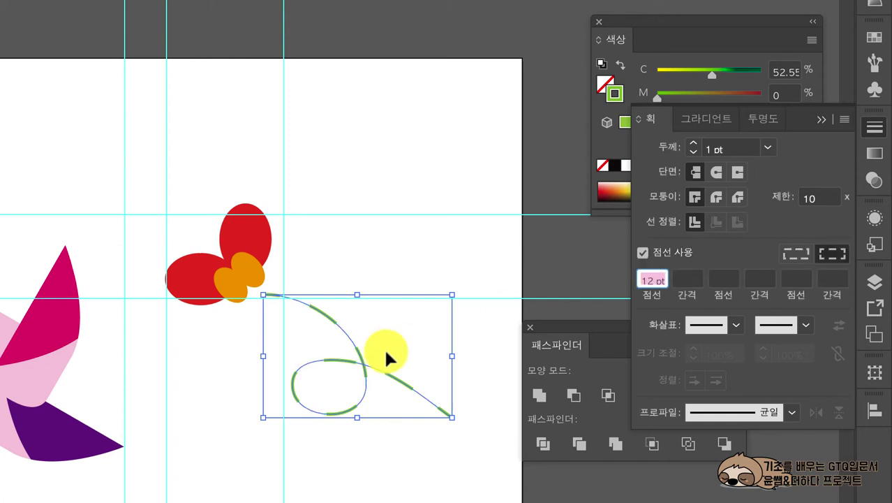
{"action": "left_click", "coordinate": [654, 277]}
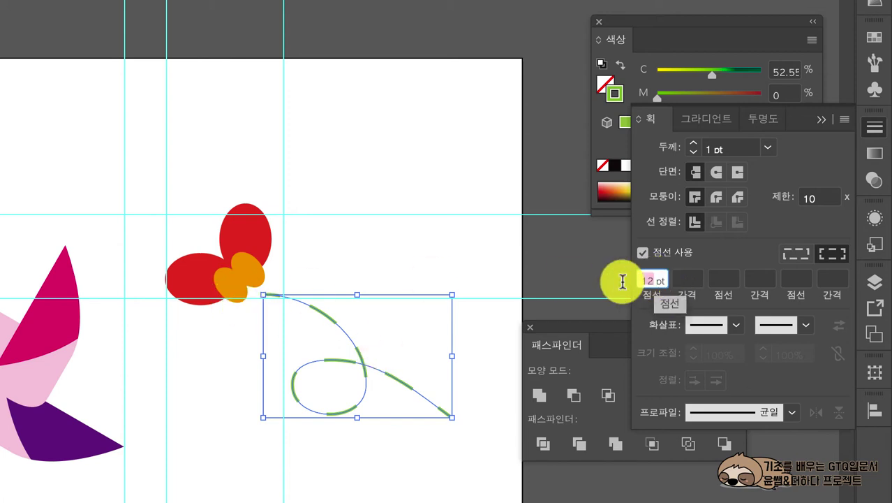
{"action": "type", "text": "3"}
{"action": "key", "text": "Return"}
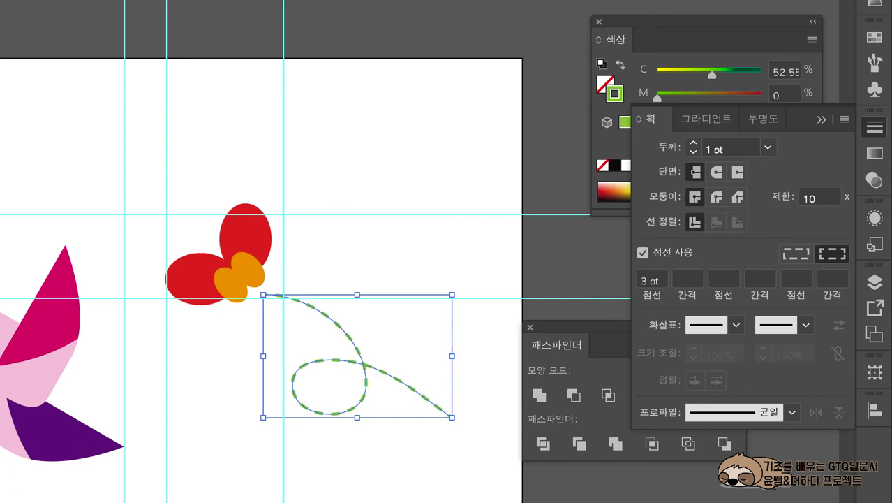
{"action": "left_click", "coordinate": [483, 481]}
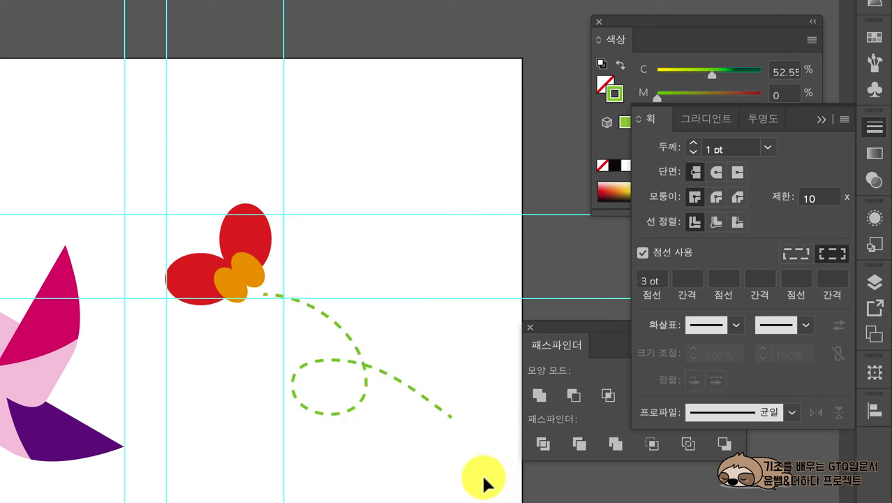